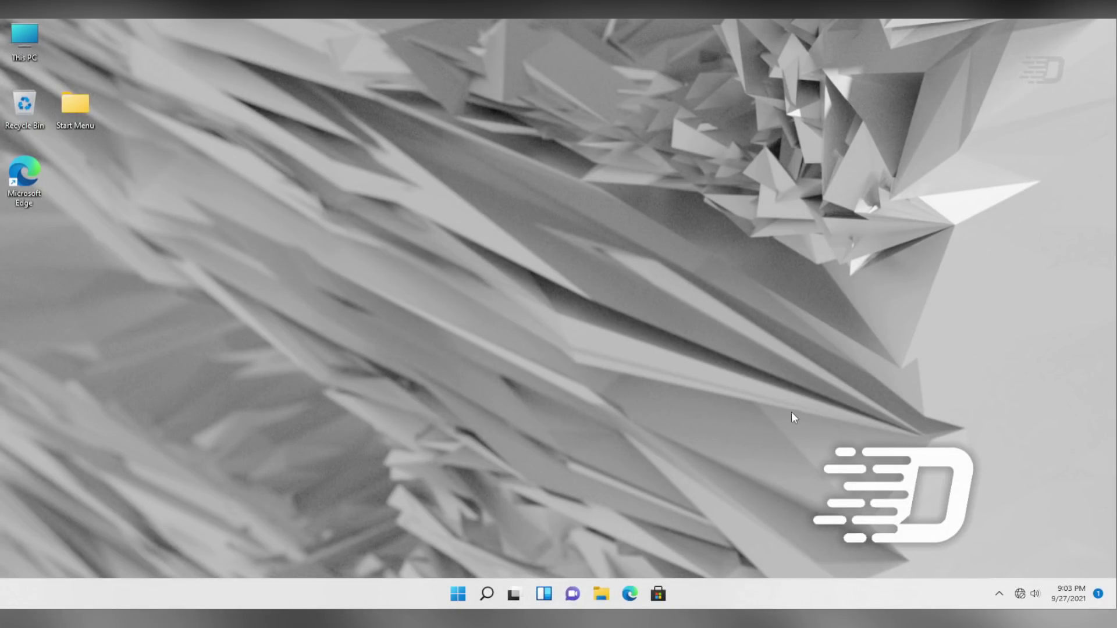
Look through the full list of installed apps in the Start menu and return to the pinned apps
{"action": "left_click", "coordinate": [458, 596]}
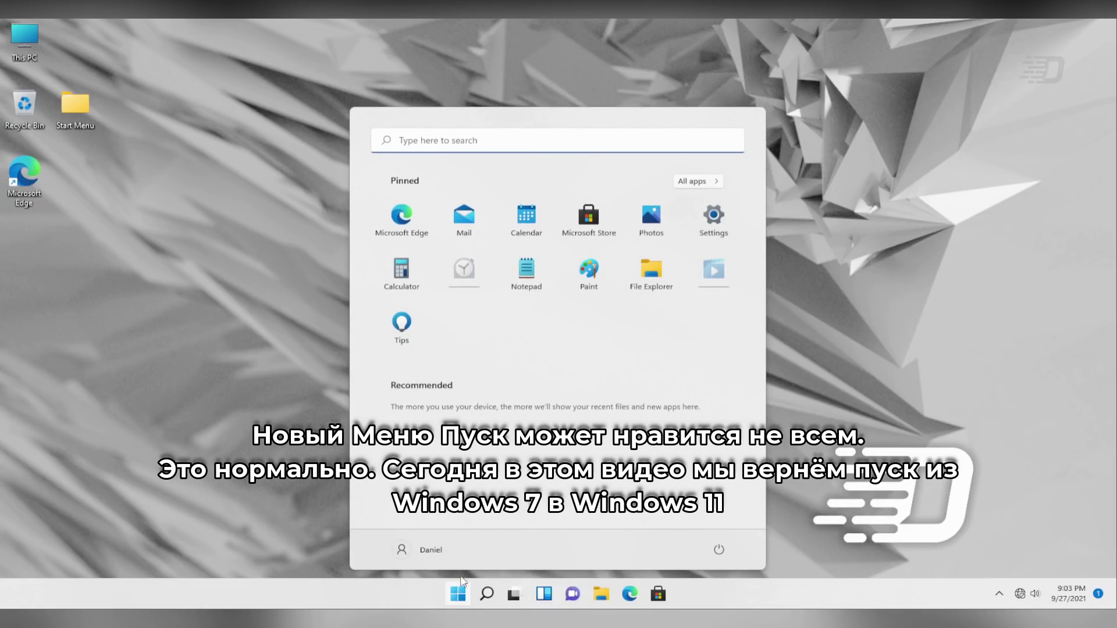
{"action": "left_click", "coordinate": [699, 183]}
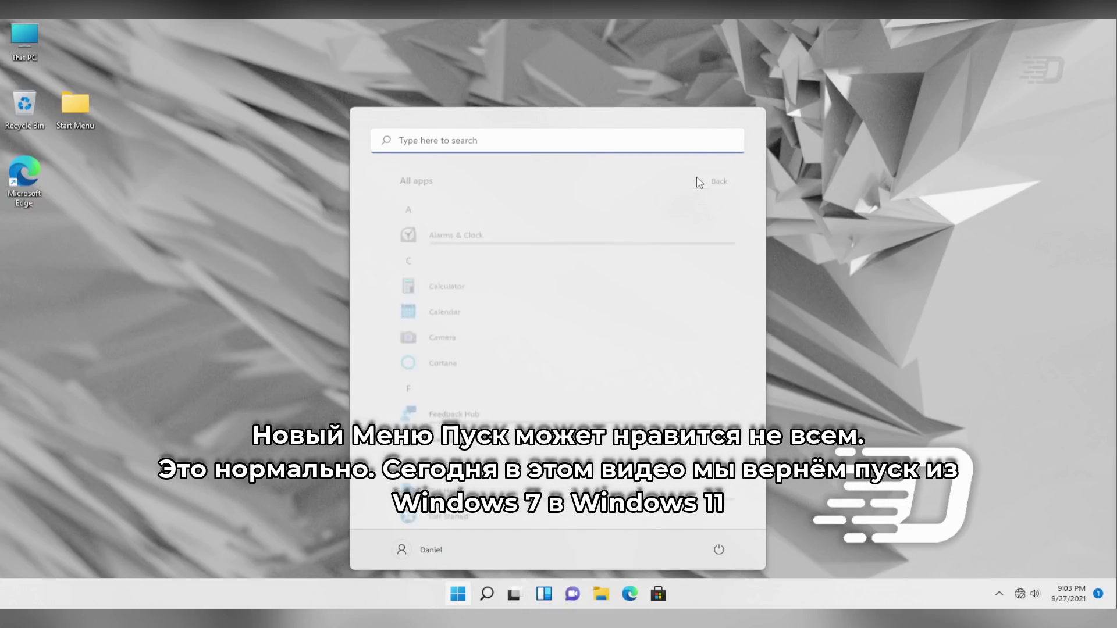
{"action": "scroll", "coordinate": [488, 302], "scroll_direction": "down", "scroll_amount": 6}
{"action": "scroll", "coordinate": [489, 302], "scroll_direction": "down", "scroll_amount": 8}
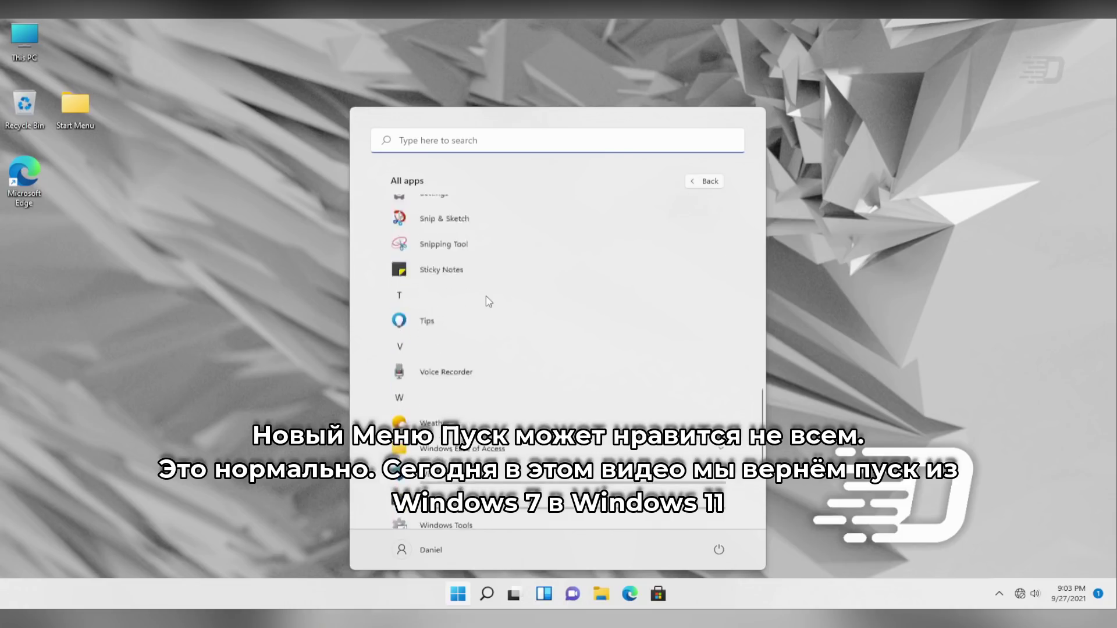
{"action": "scroll", "coordinate": [489, 301], "scroll_direction": "up", "scroll_amount": 10}
{"action": "scroll", "coordinate": [488, 299], "scroll_direction": "up", "scroll_amount": 6}
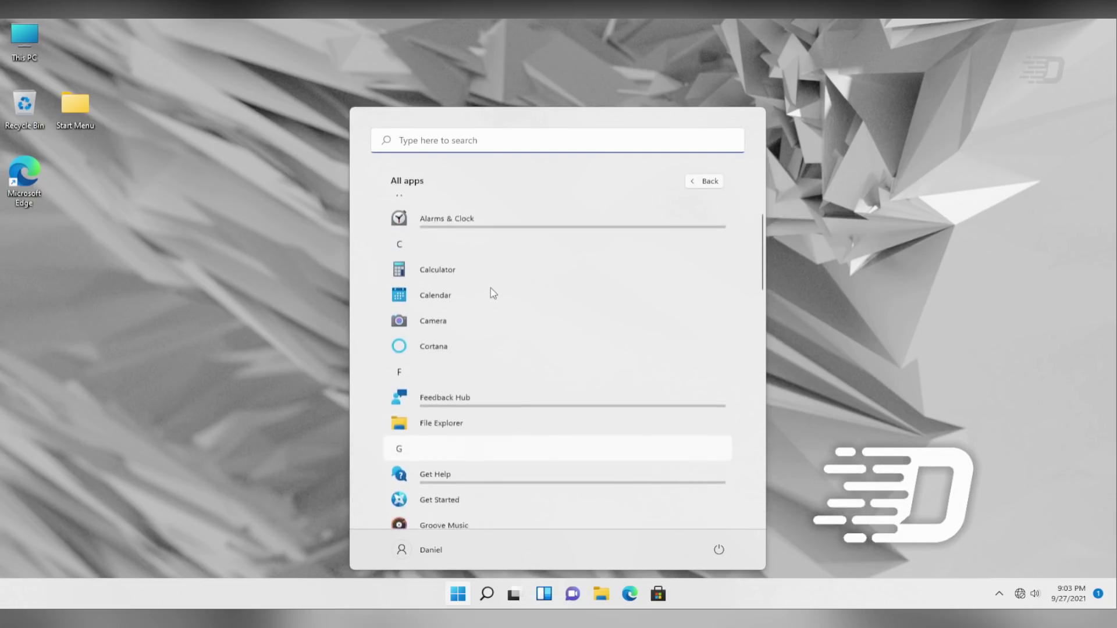
{"action": "left_click", "coordinate": [700, 182]}
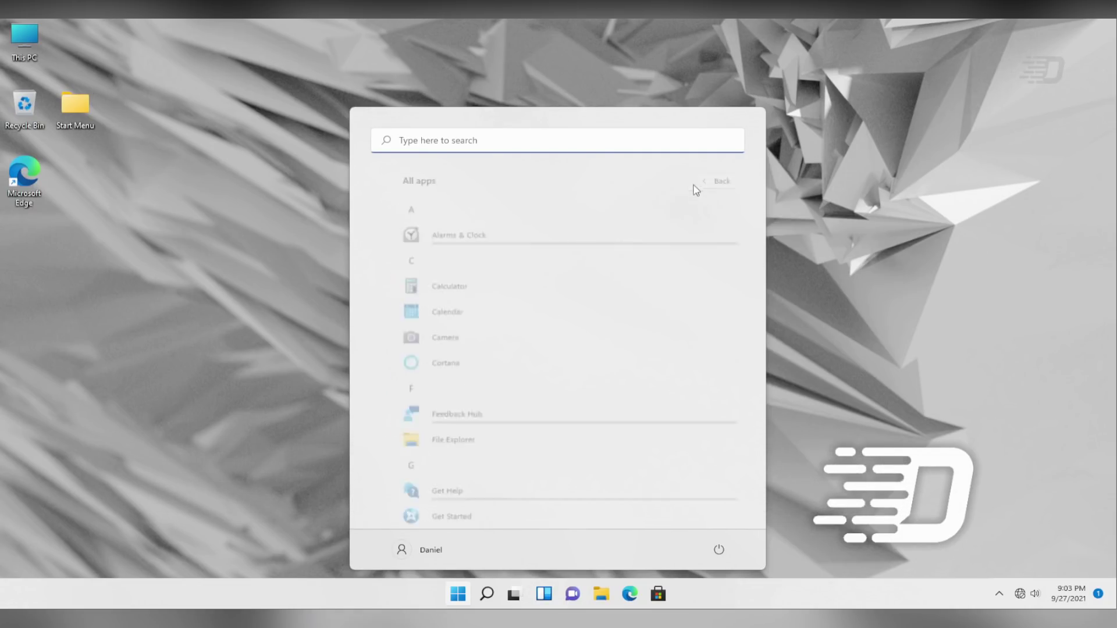
Check the account and power options in the Start menu and the options offered for the taskbar
{"action": "left_click", "coordinate": [429, 550]}
{"action": "left_click", "coordinate": [429, 548]}
{"action": "left_click", "coordinate": [719, 549]}
{"action": "left_click", "coordinate": [622, 564]}
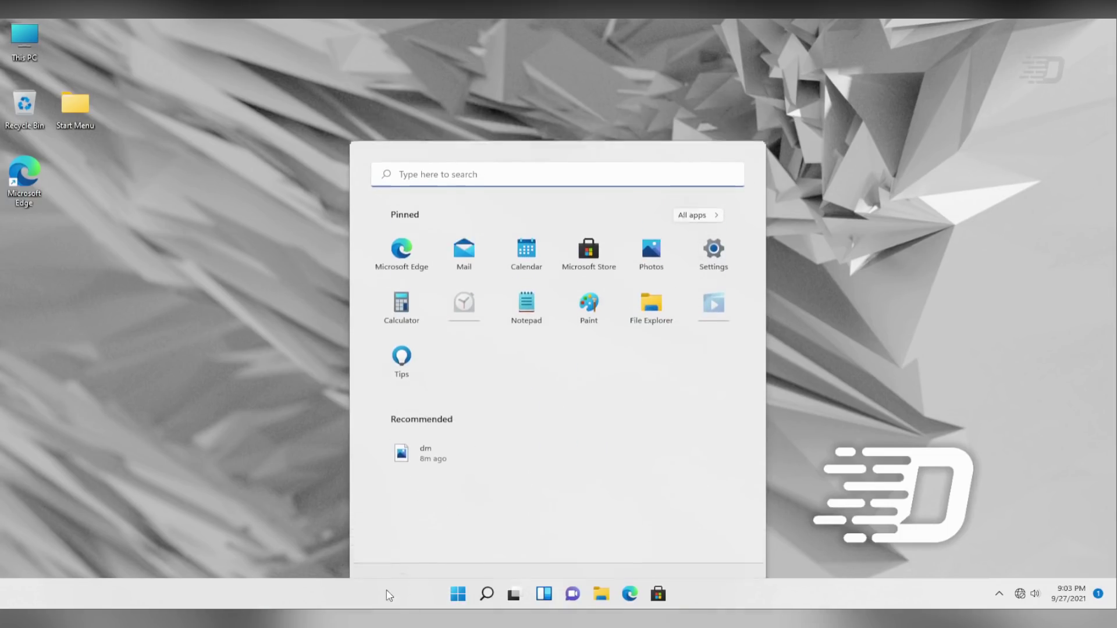
{"action": "right_click", "coordinate": [386, 594]}
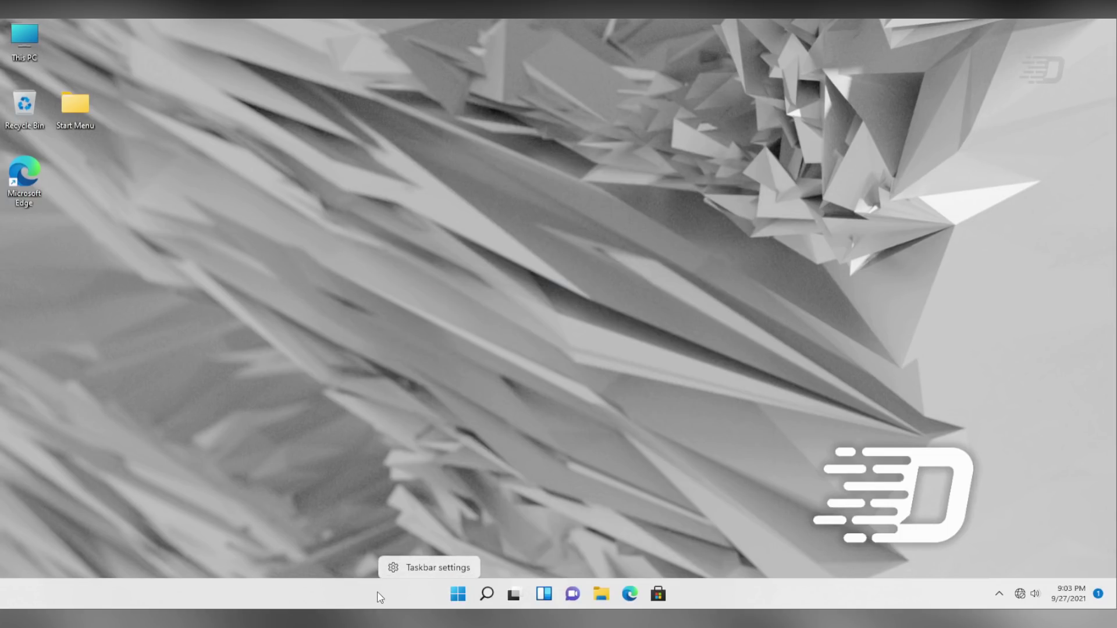
{"action": "left_click", "coordinate": [386, 594]}
{"action": "right_click", "coordinate": [369, 593]}
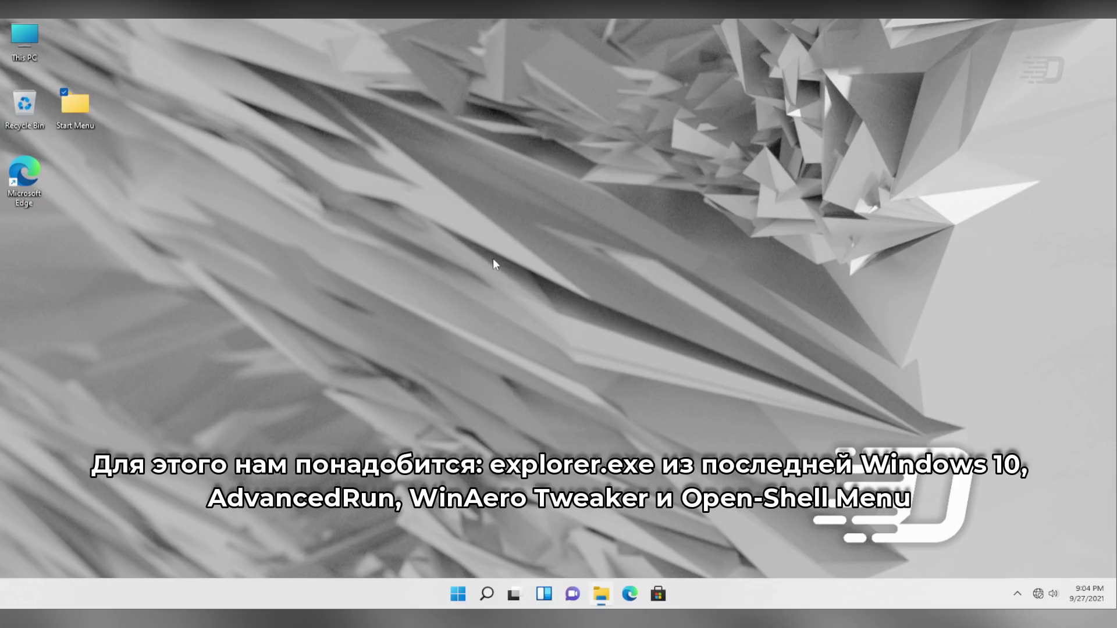
Open the Start Menu folder on the desktop and run AdvancedRun as administrator, allowing it to make changes
{"action": "key", "text": "Return"}
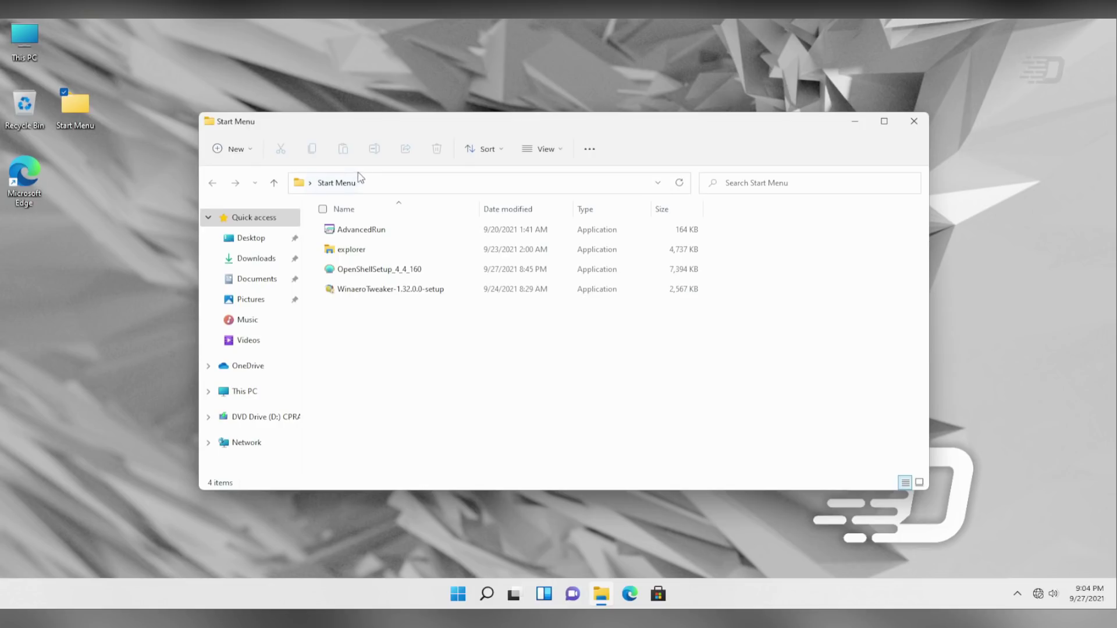
{"action": "left_click", "coordinate": [400, 249]}
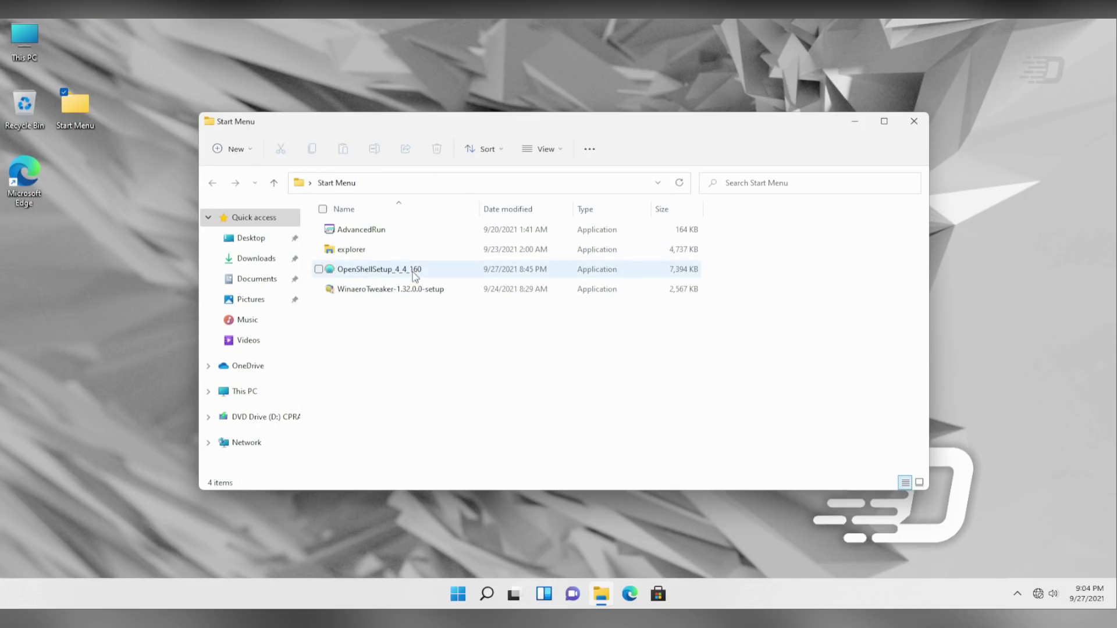
{"action": "left_click", "coordinate": [414, 230]}
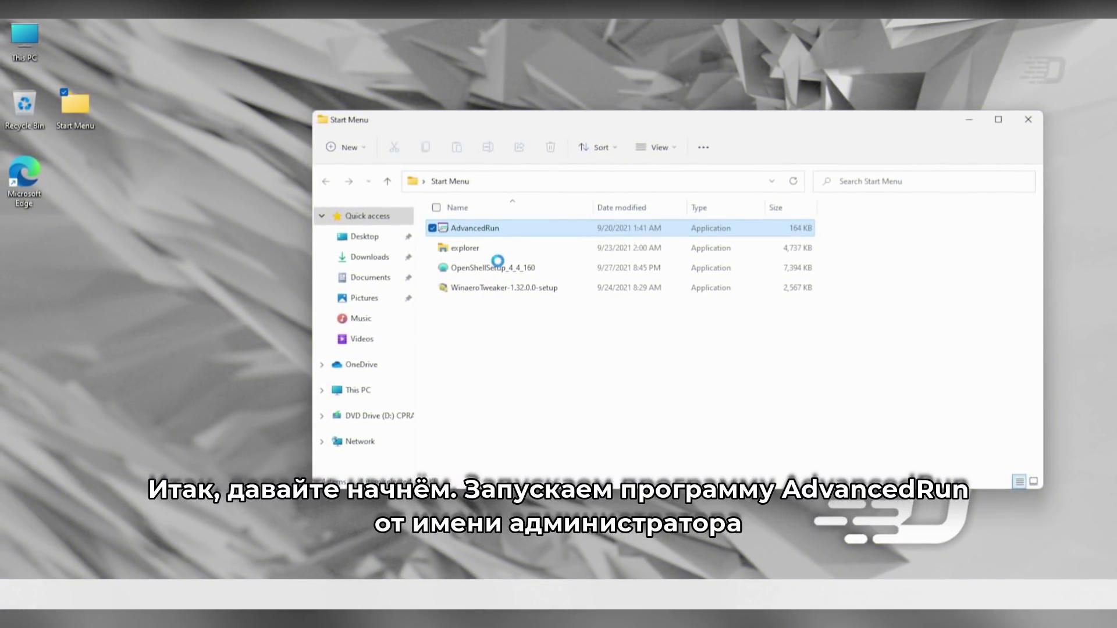
{"action": "key", "text": "shift+F10"}
{"action": "left_click", "coordinate": [512, 298]}
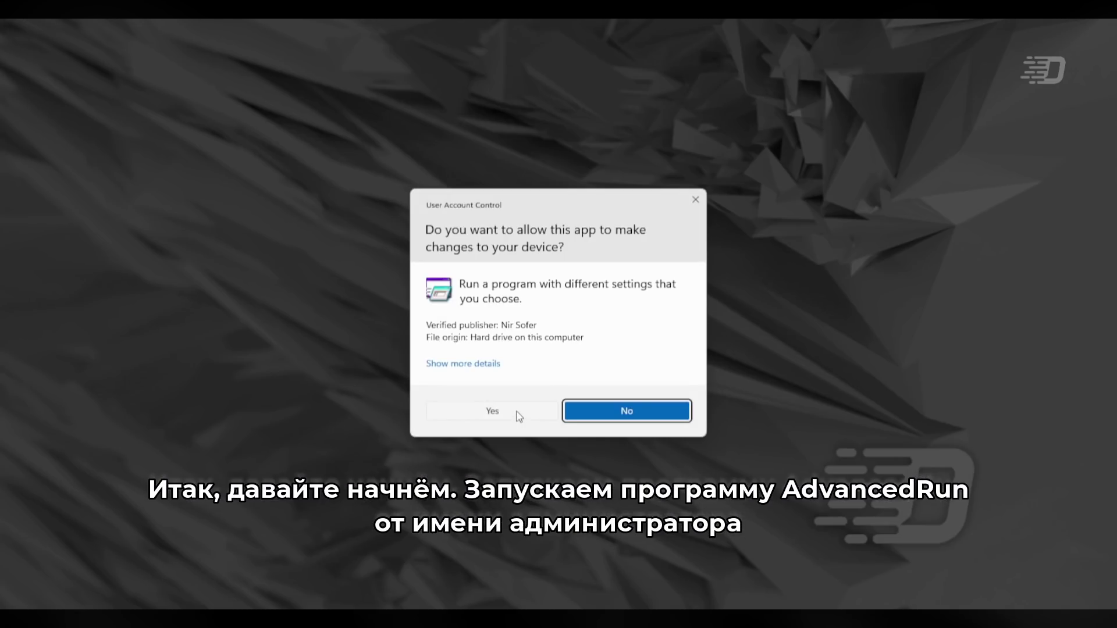
{"action": "left_click", "coordinate": [517, 414]}
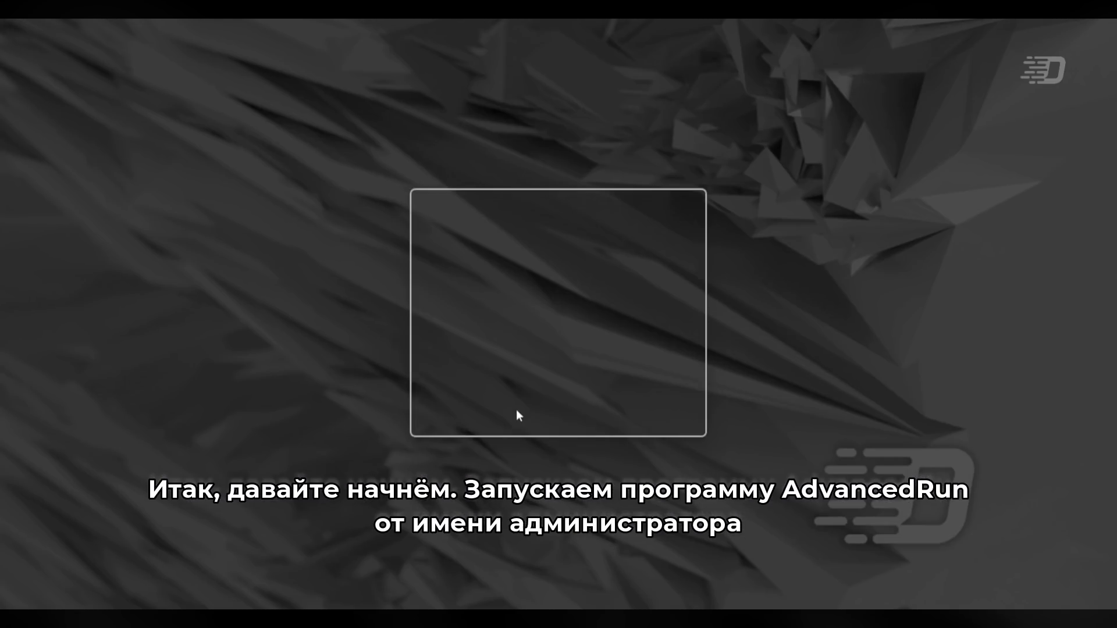
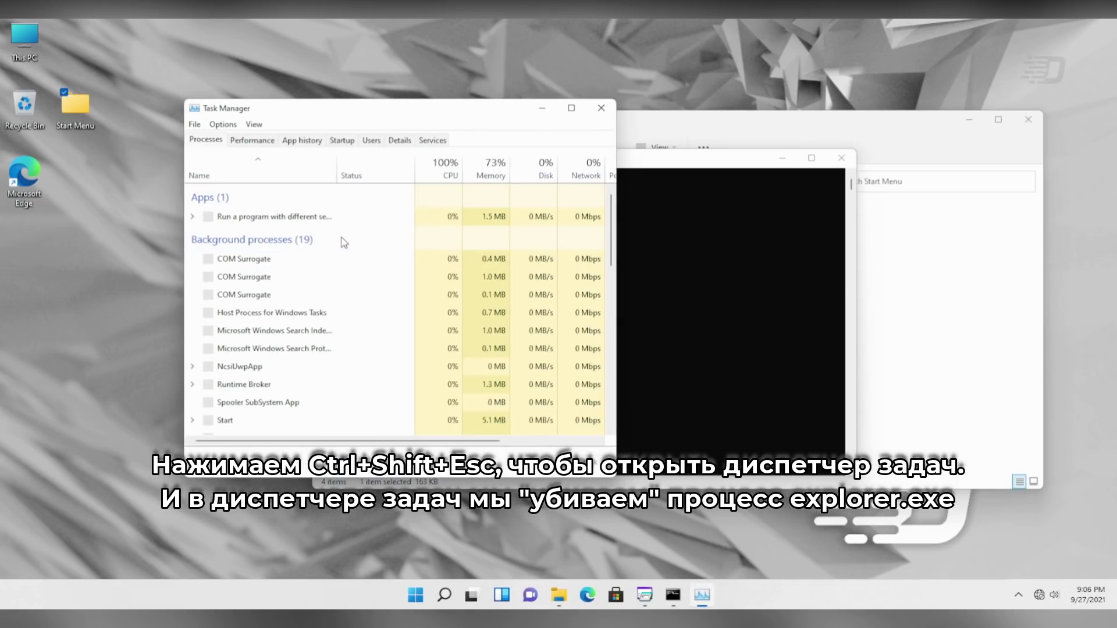
End the explorer.exe process from Task Manager's detailed process list
{"action": "left_click_drag", "start_coordinate": [356, 110], "coordinate": [255, 111]}
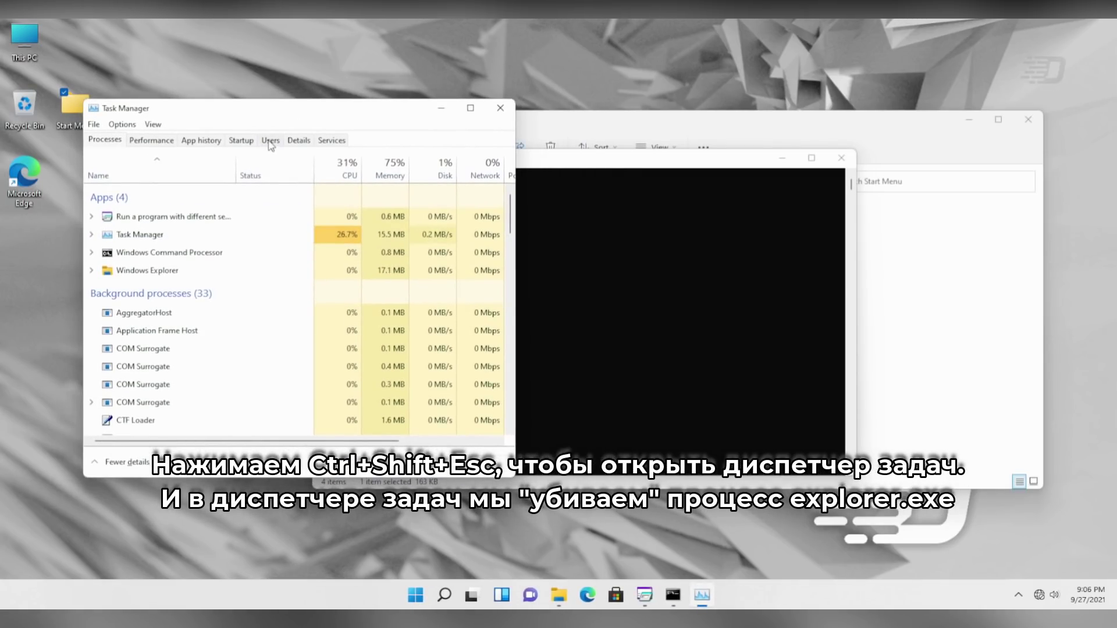
{"action": "left_click", "coordinate": [298, 140]}
{"action": "right_click", "coordinate": [110, 377]}
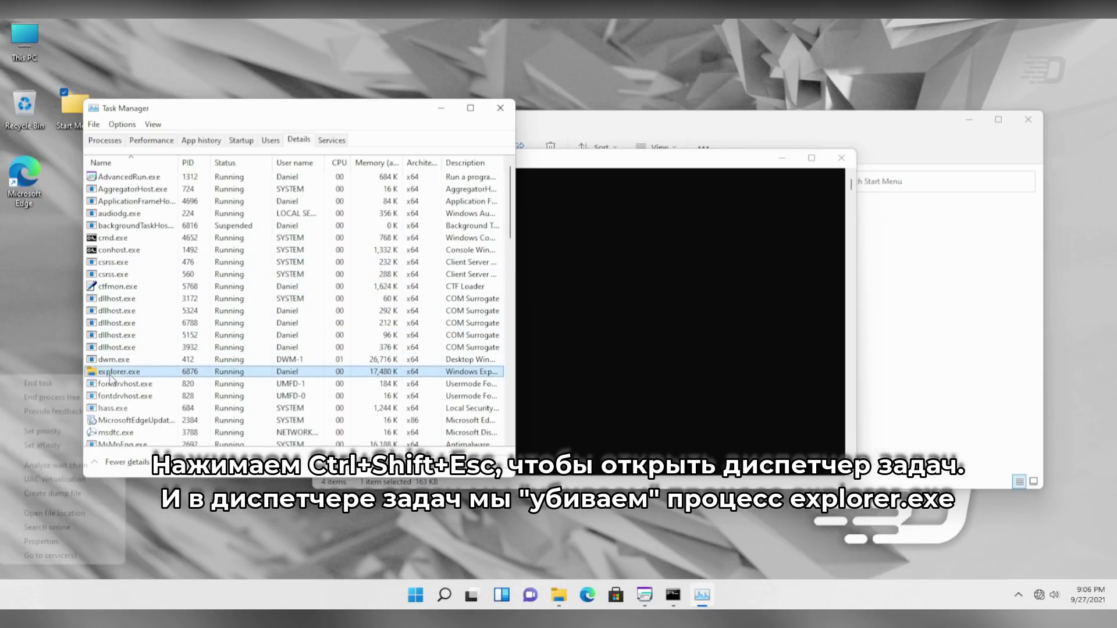
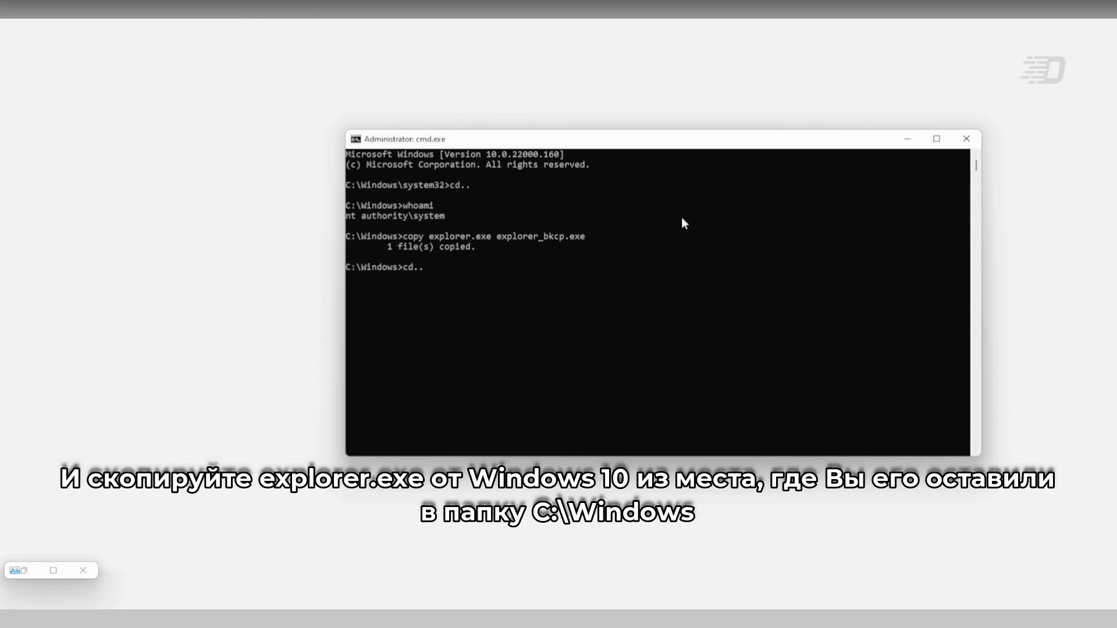
Change the command prompt's directory from the root of C: to the users folder
{"action": "type", "text": "d user"}
{"action": "key", "text": "Return"}
{"action": "type", "text": "cd users"}
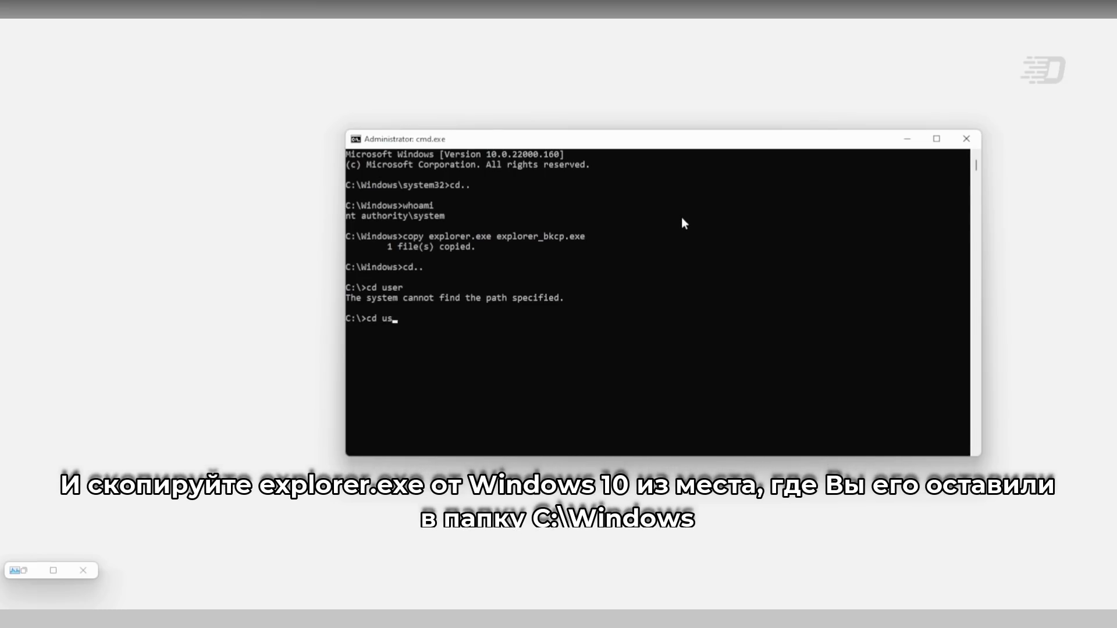
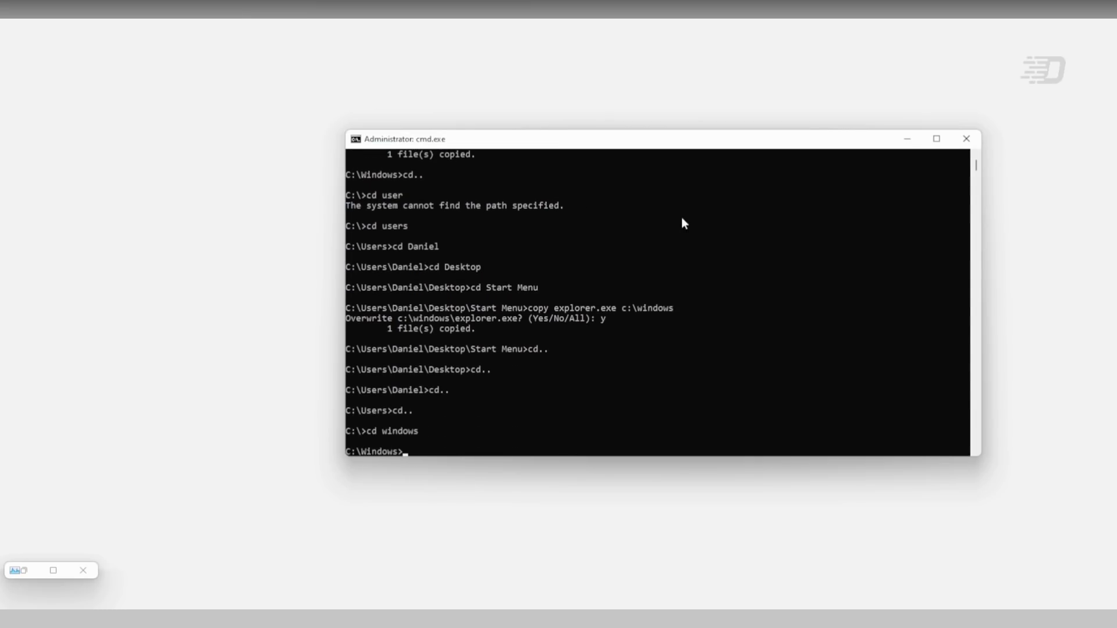
List the C:\Windows folder with dir ./w and check the entries for explorer.exe and explorer_bkcp.exe
{"action": "type", "text": "ir ./w"}
{"action": "key", "text": "Return"}
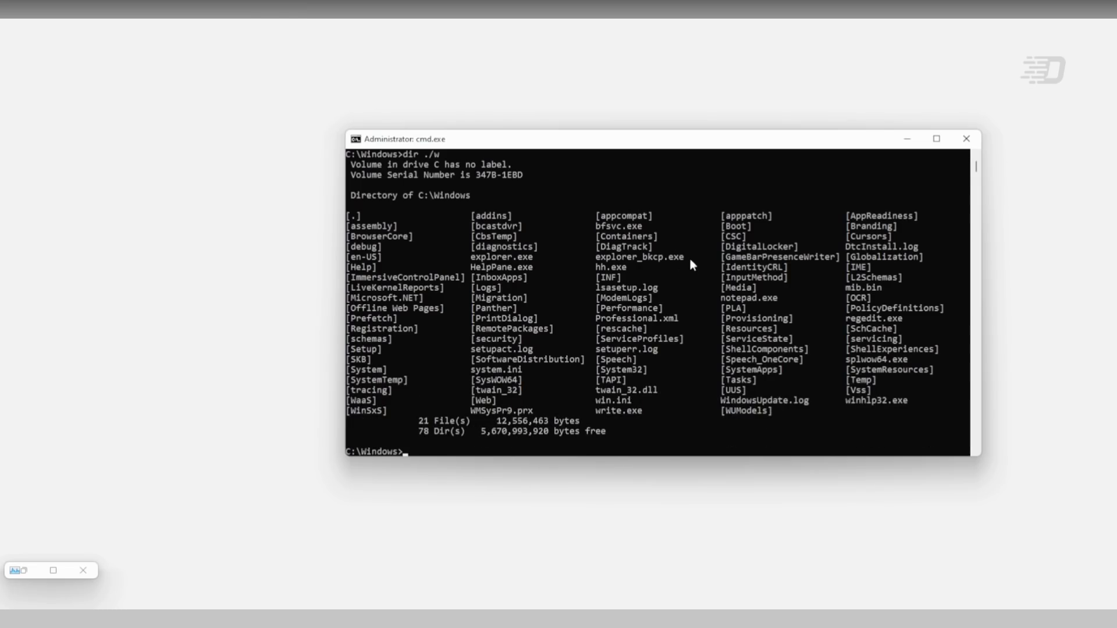
{"action": "left_click_drag", "start_coordinate": [690, 257], "coordinate": [506, 257]}
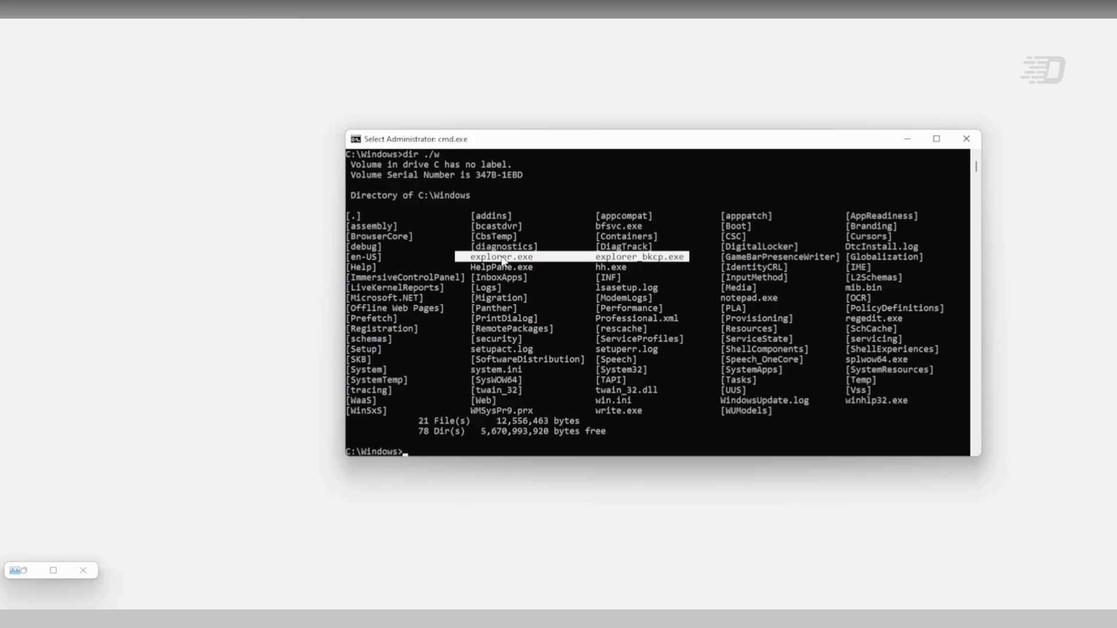
{"action": "left_click", "coordinate": [693, 445]}
{"action": "key", "text": "Escape"}
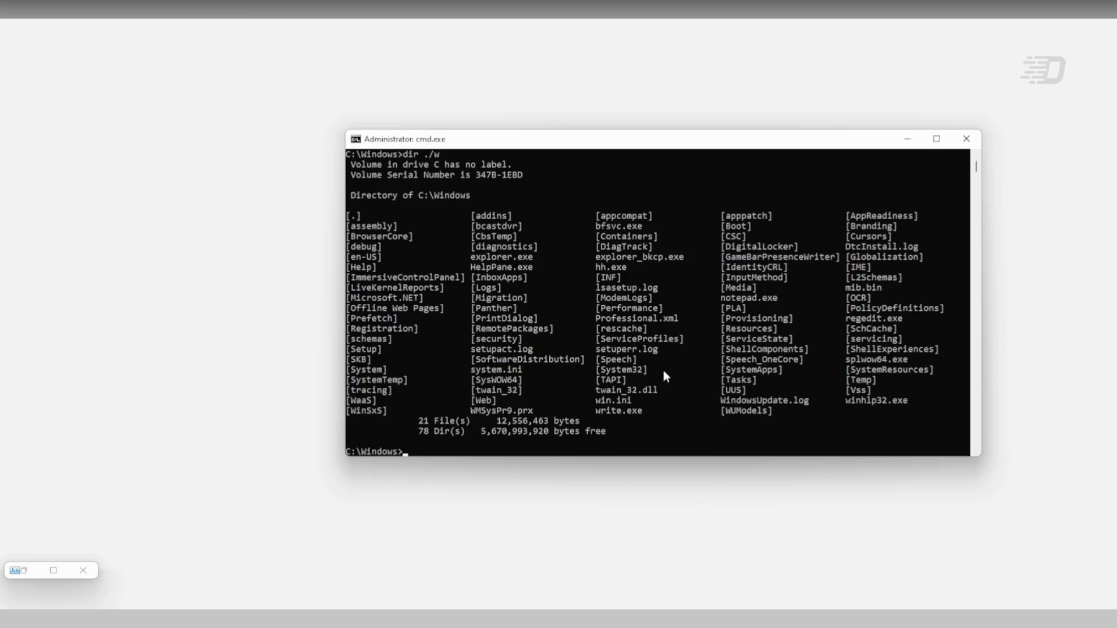
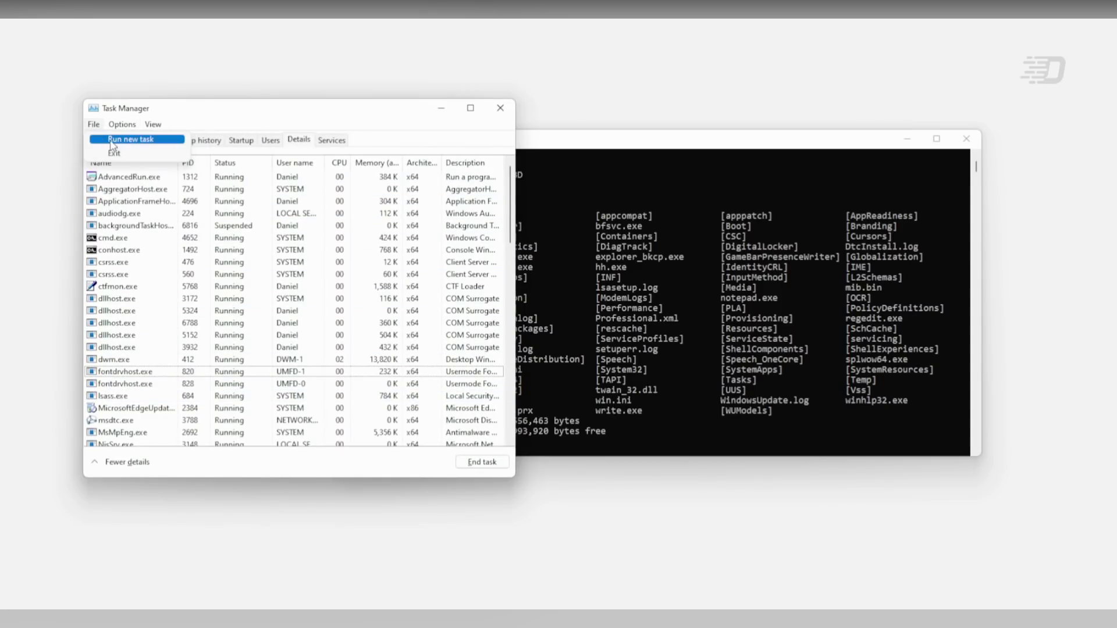
Start explorer.exe as a new task from Task Manager and minimize the Task Manager window
{"action": "left_click", "coordinate": [113, 141]}
{"action": "left_click", "coordinate": [201, 256]}
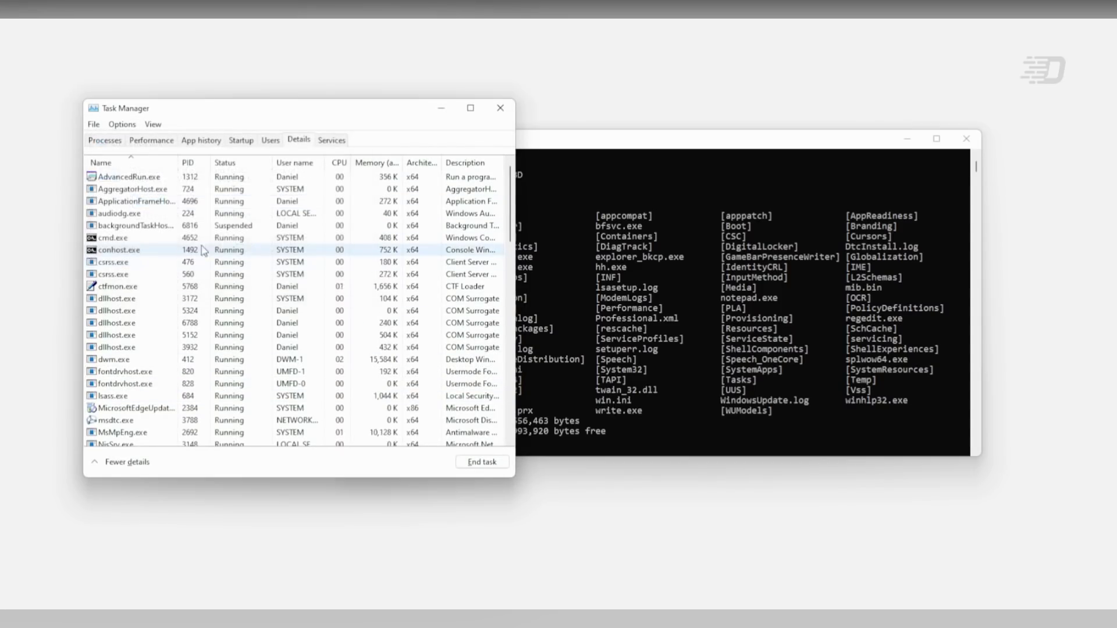
{"action": "left_click_drag", "start_coordinate": [262, 110], "coordinate": [388, 82]}
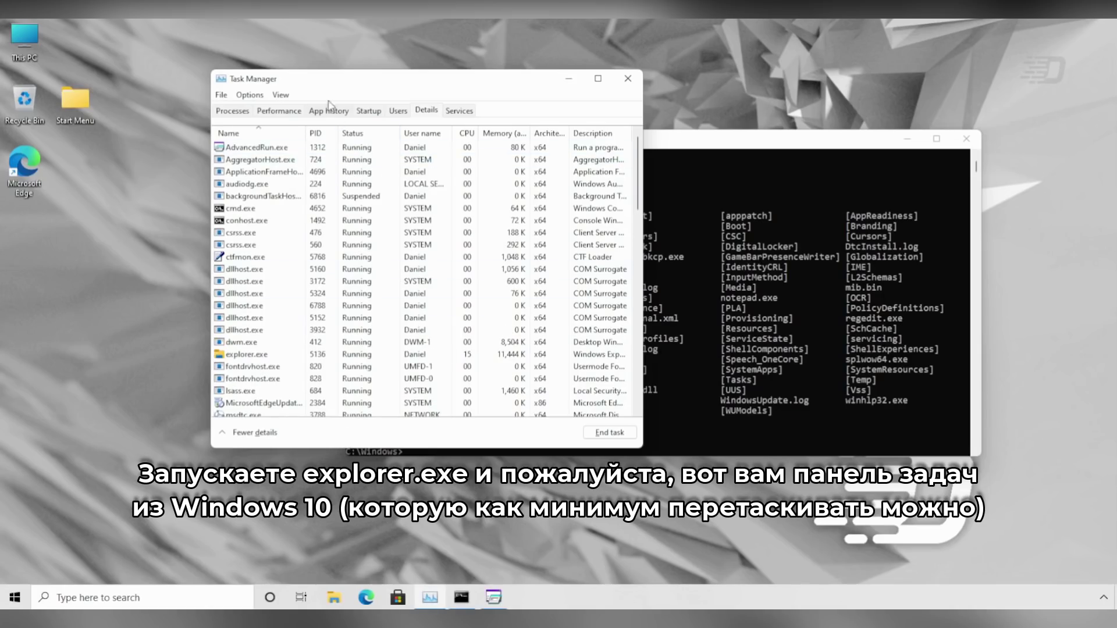
{"action": "left_click_drag", "start_coordinate": [325, 96], "coordinate": [301, 114]}
{"action": "left_click", "coordinate": [545, 99]}
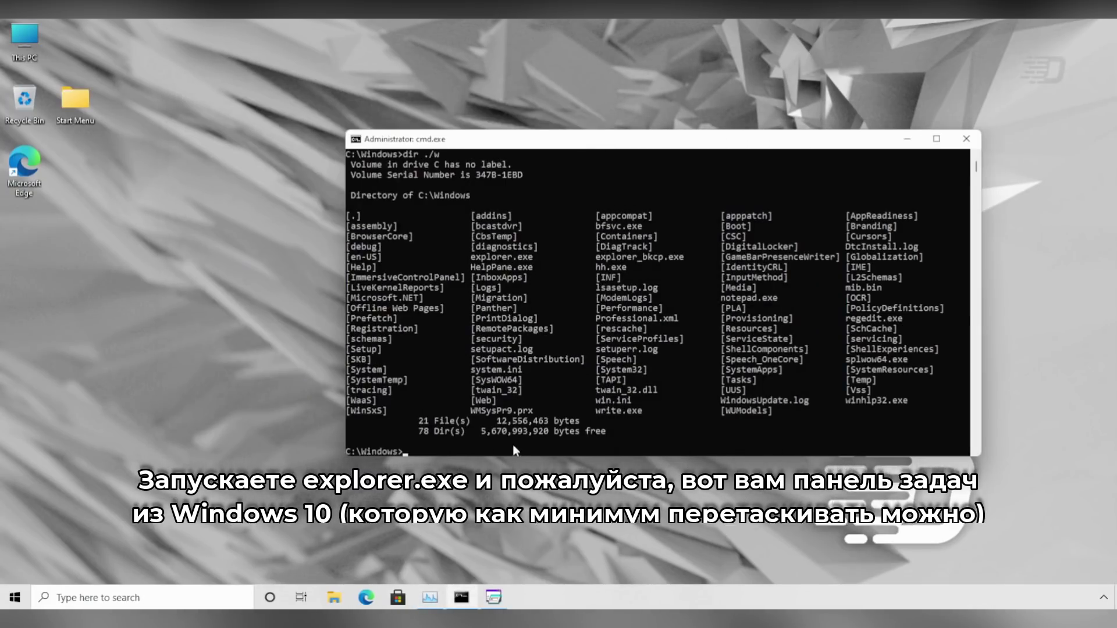
Close the administrator command prompt with the exit command
{"action": "type", "text": "exit"}
{"action": "key", "text": "Return"}
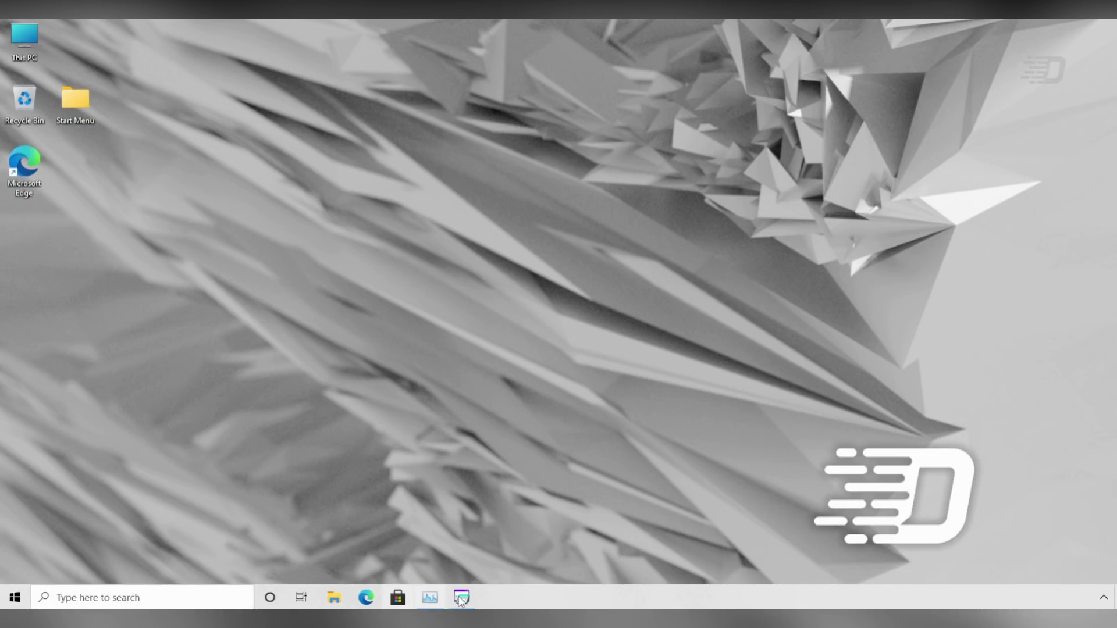
Unlock the taskbar, try moving it to other screen edges, return it to the bottom edge and lock it again
{"action": "right_click", "coordinate": [579, 600]}
{"action": "left_click", "coordinate": [608, 559]}
{"action": "left_click_drag", "start_coordinate": [630, 597], "coordinate": [914, 402]}
{"action": "left_click_drag", "start_coordinate": [860, 219], "coordinate": [88, 348]}
{"action": "left_click_drag", "start_coordinate": [112, 409], "coordinate": [490, 530]}
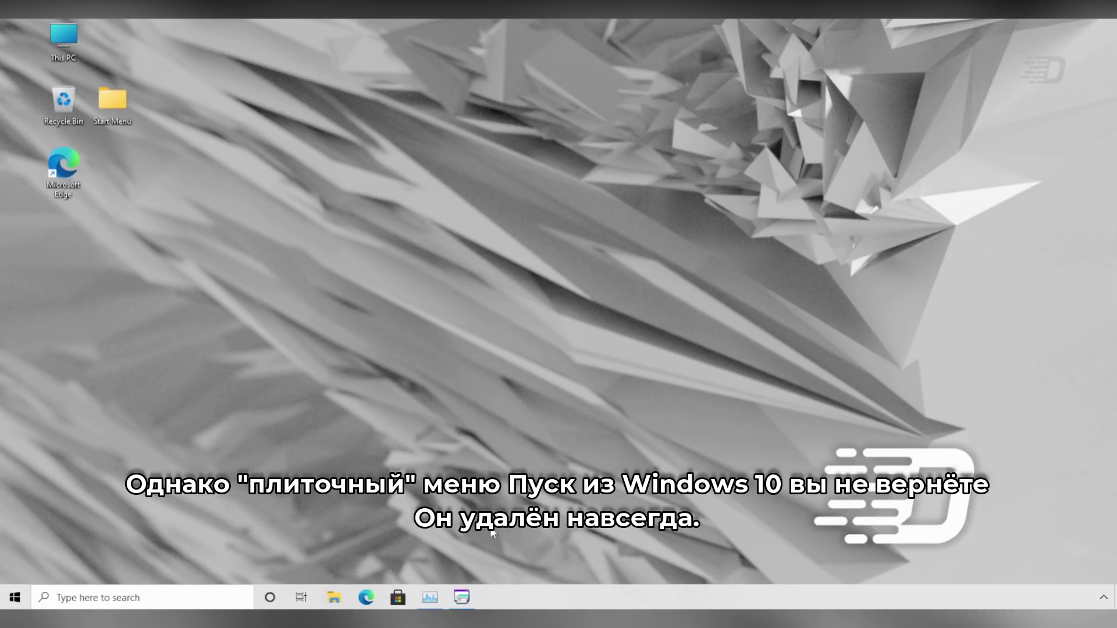
{"action": "right_click", "coordinate": [556, 593]}
{"action": "left_click", "coordinate": [581, 559]}
Examine the taskbar's options, the Start menu and the search panel under the replaced taskbar
{"action": "right_click", "coordinate": [583, 598]}
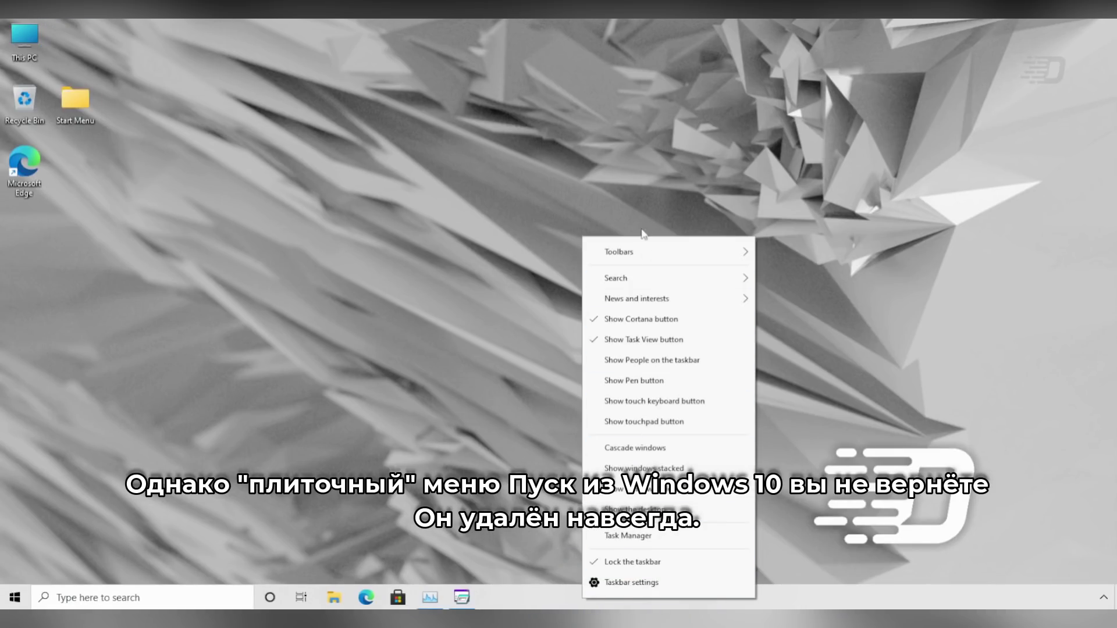
{"action": "left_click", "coordinate": [483, 393]}
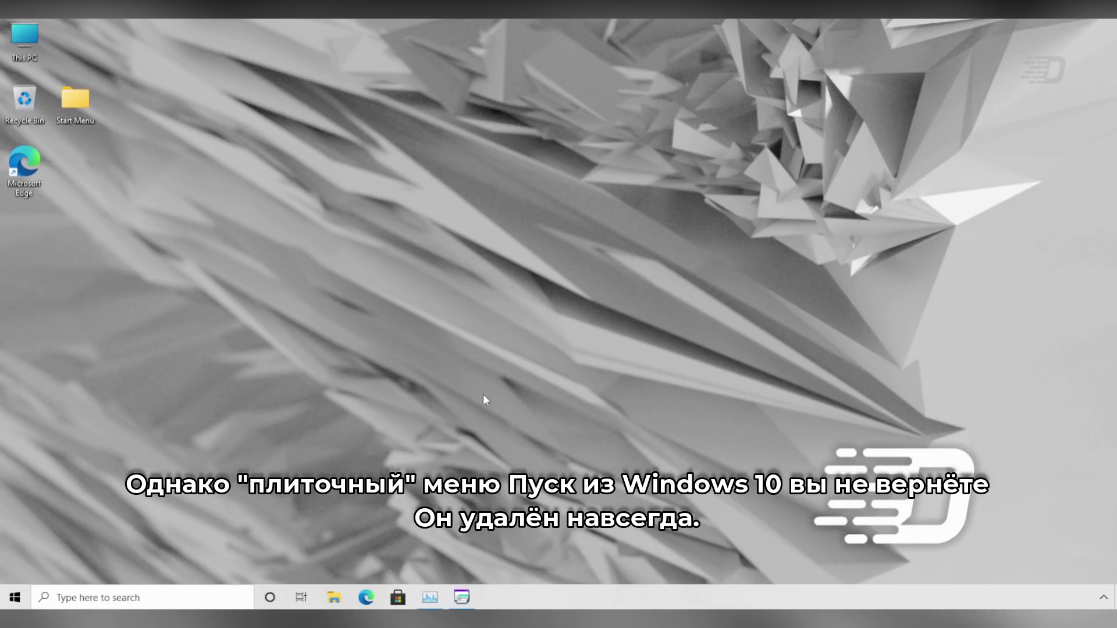
{"action": "left_click", "coordinate": [15, 598]}
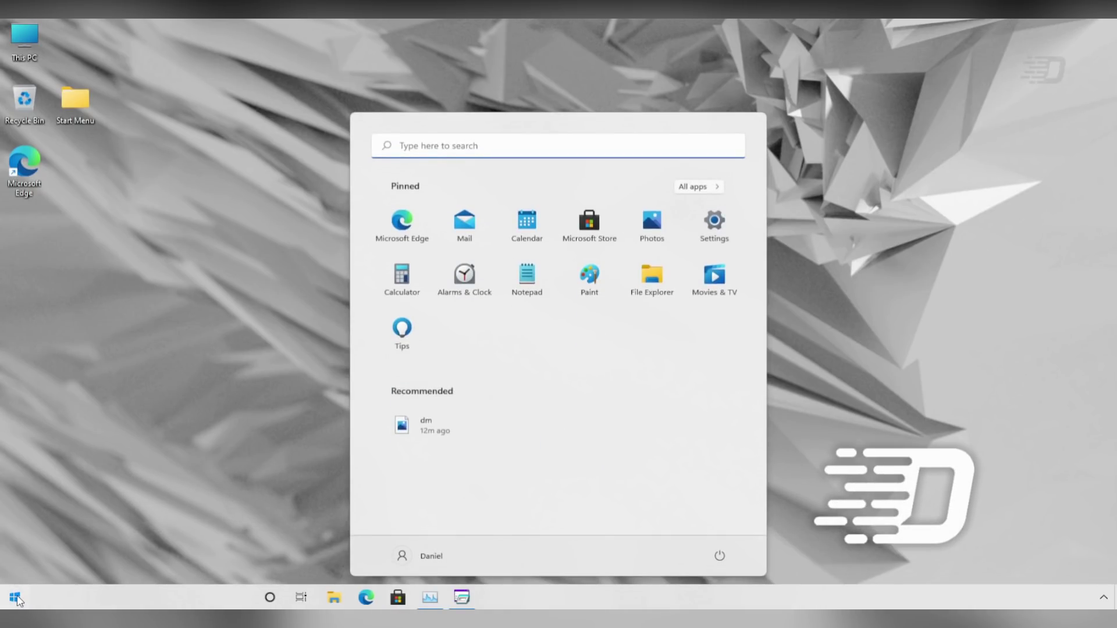
{"action": "left_click", "coordinate": [16, 599]}
{"action": "left_click", "coordinate": [17, 599]}
{"action": "left_click", "coordinate": [17, 599]}
{"action": "left_click", "coordinate": [185, 603]}
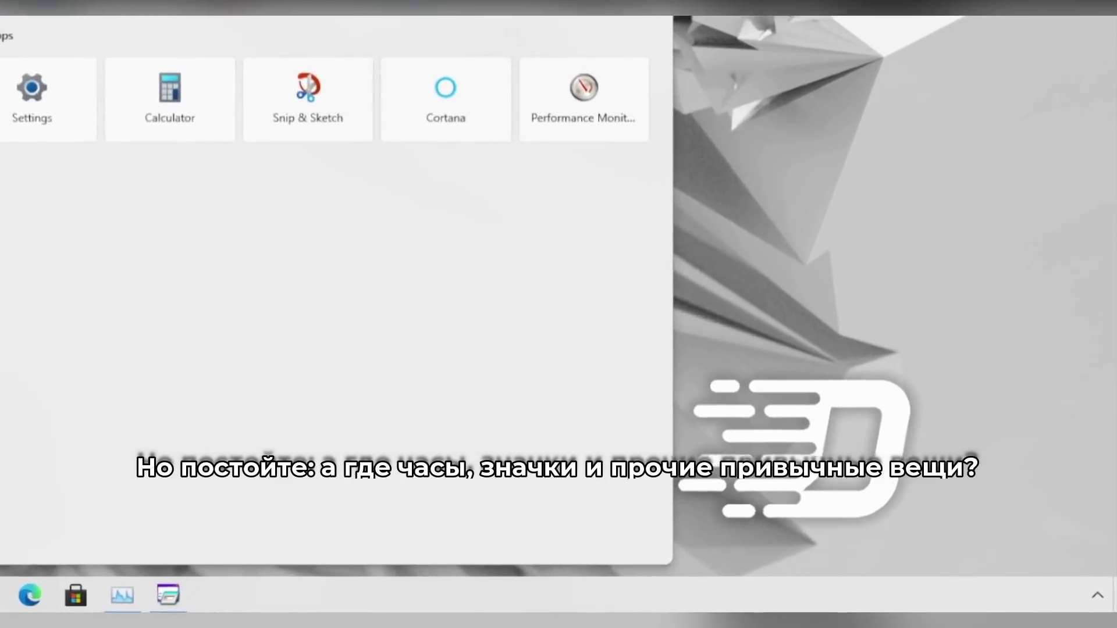
{"action": "key", "text": "Escape"}
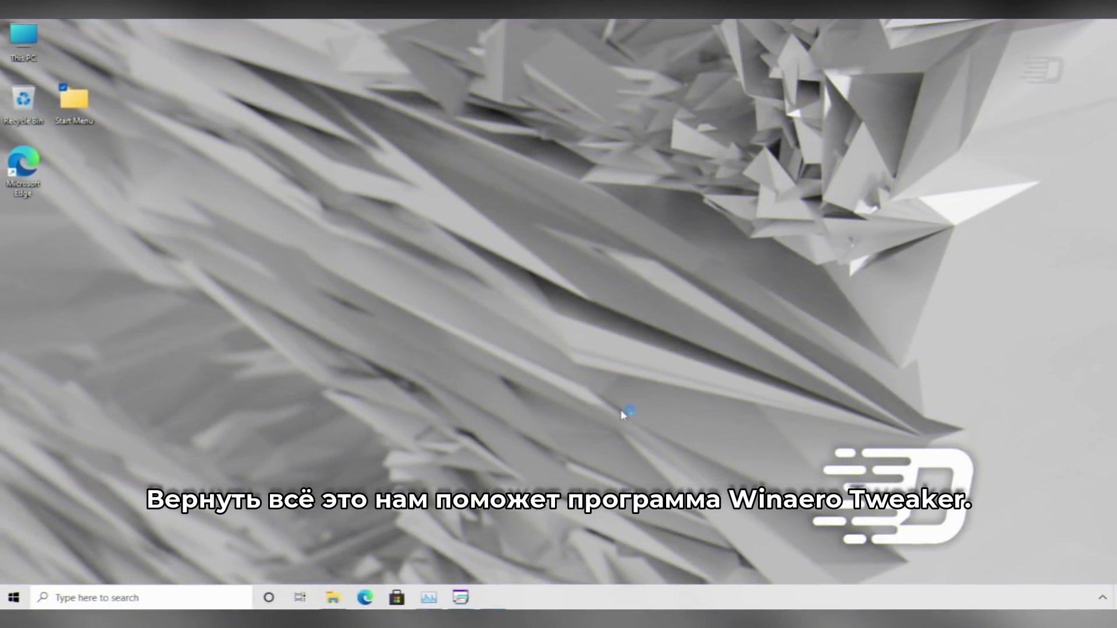
Install Winaero Tweaker 1.32.0.0, accepting the license agreement and keeping the default Start menu folder
{"action": "left_click", "coordinate": [625, 409]}
{"action": "left_click", "coordinate": [625, 410]}
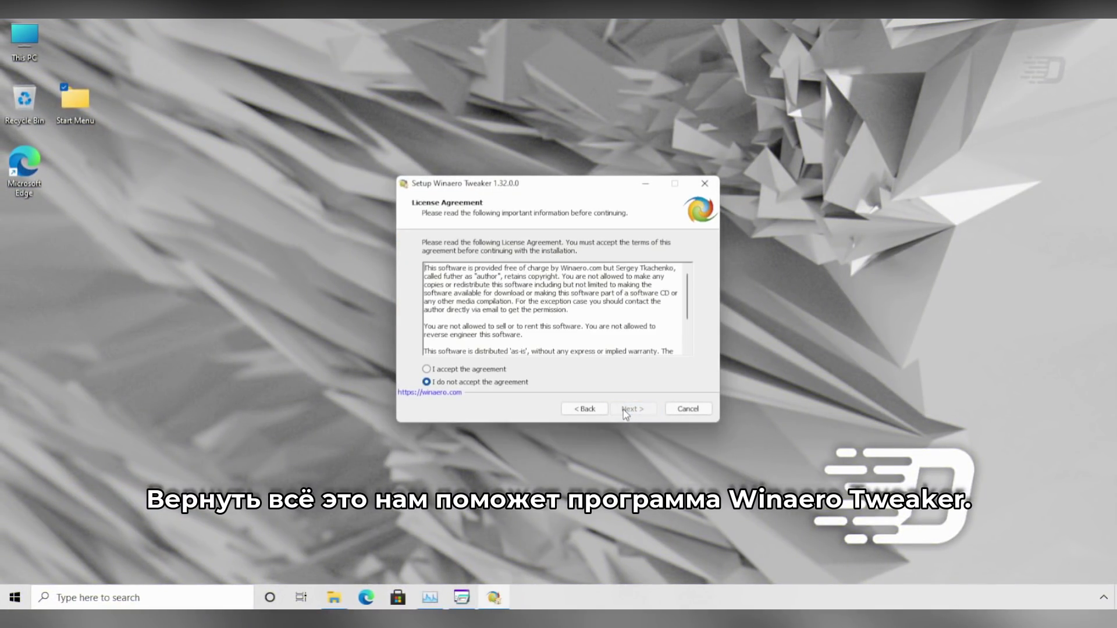
{"action": "left_click", "coordinate": [427, 369]}
{"action": "left_click", "coordinate": [637, 411]}
{"action": "left_click", "coordinate": [637, 410]}
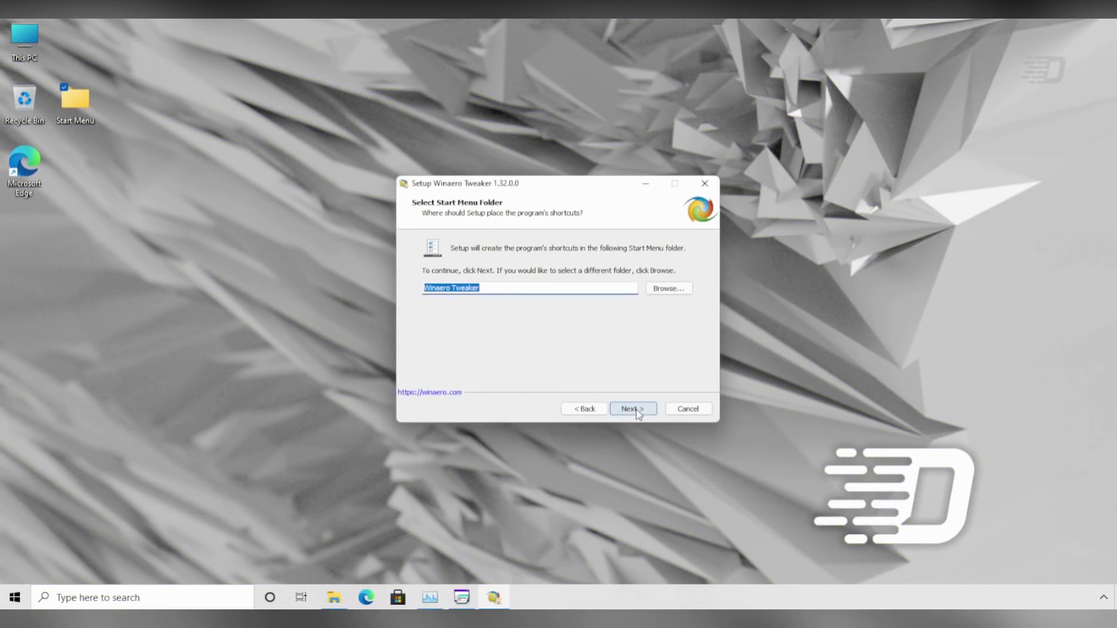
{"action": "left_click", "coordinate": [637, 411]}
{"action": "left_click", "coordinate": [634, 410]}
{"action": "left_click", "coordinate": [634, 409]}
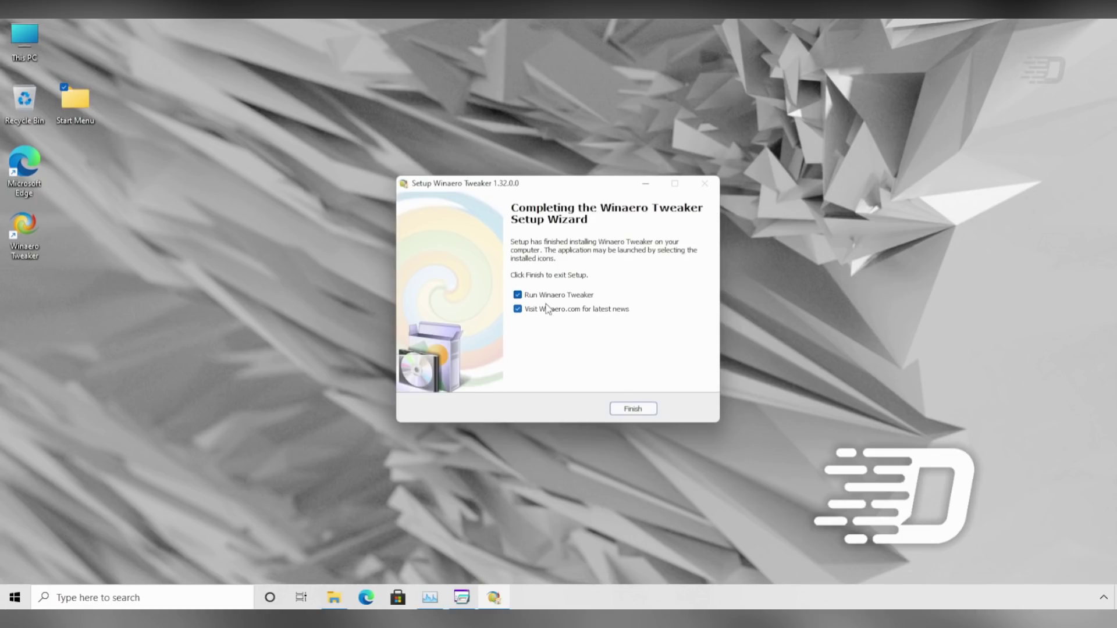
Finish the Winaero Tweaker setup and run the program
{"action": "left_click", "coordinate": [633, 409]}
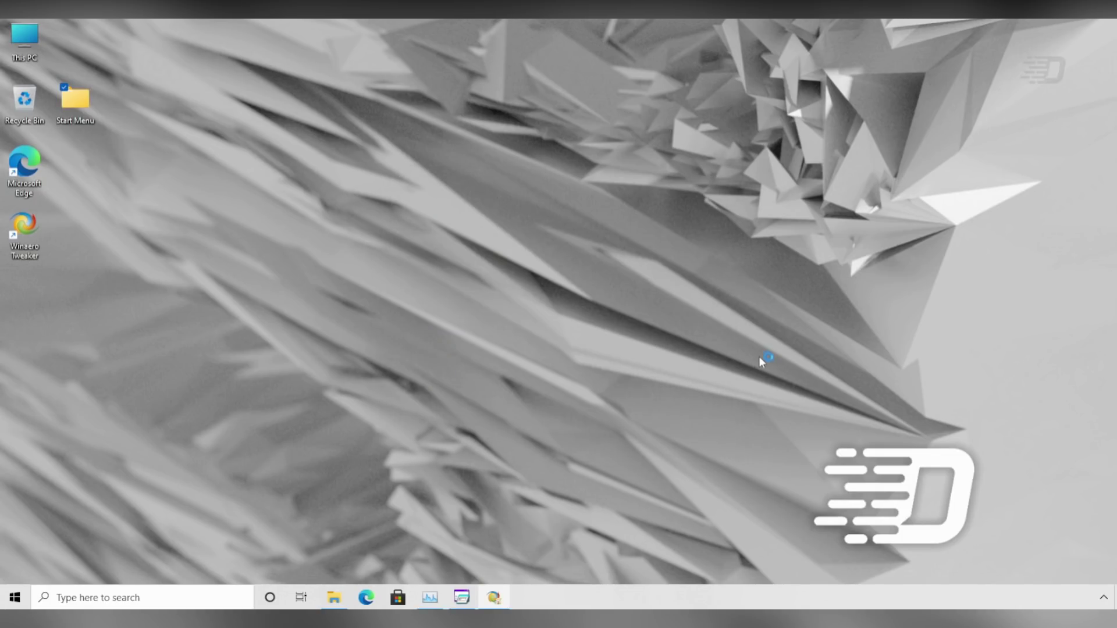
{"action": "left_click", "coordinate": [480, 424]}
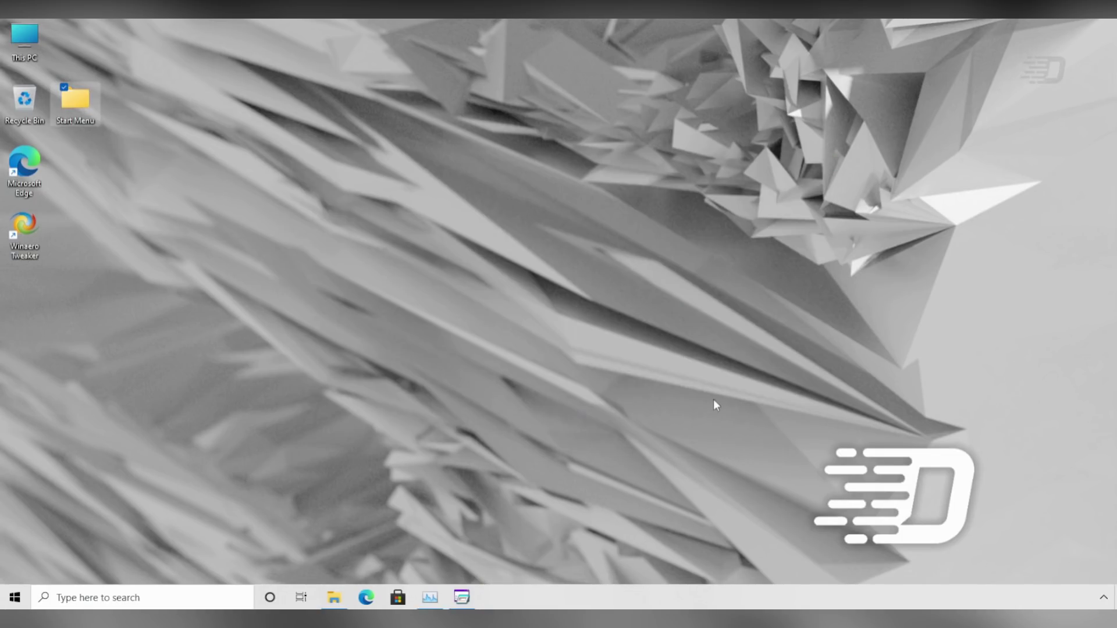
{"action": "left_click", "coordinate": [666, 407]}
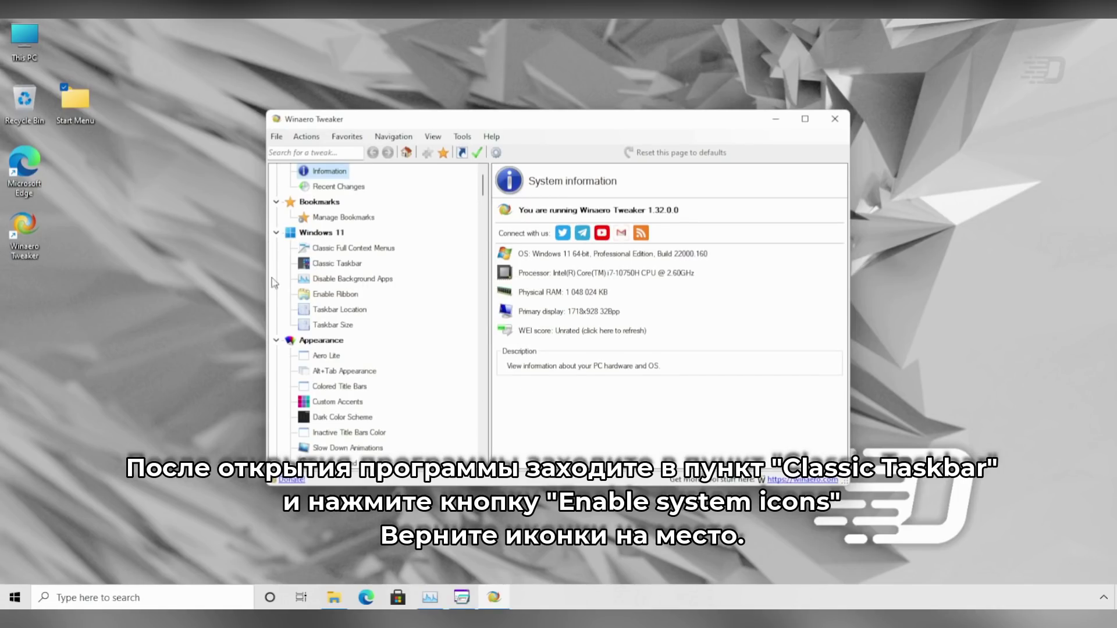
Open the system icons settings from the Classic Taskbar tweak and turn on Clock, Volume and Microphone
{"action": "left_click", "coordinate": [355, 264]}
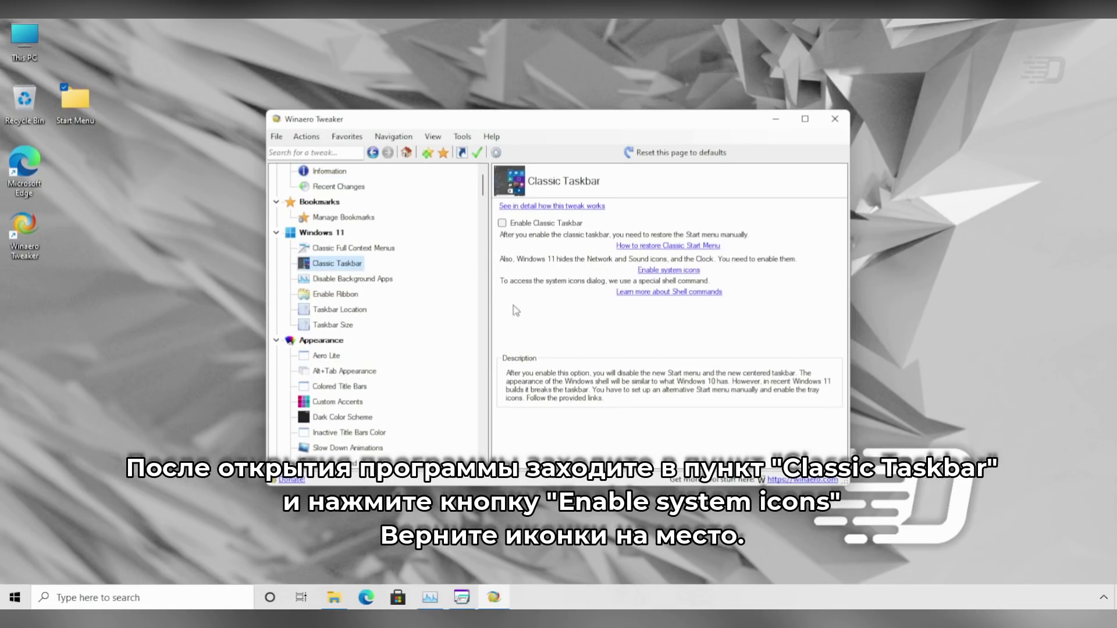
{"action": "left_click", "coordinate": [674, 272]}
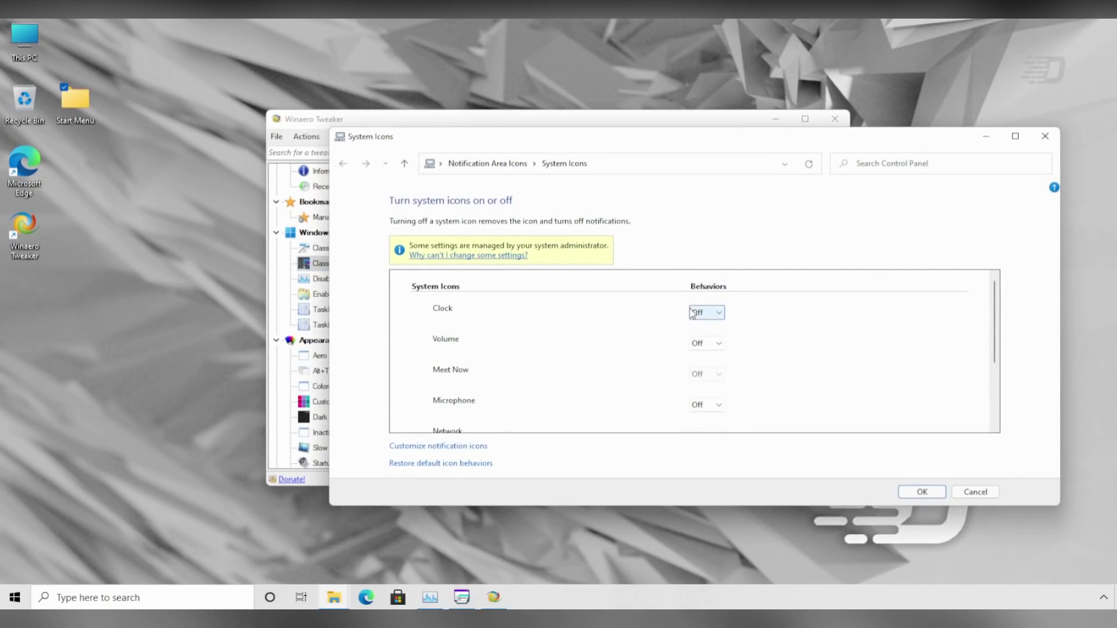
{"action": "left_click", "coordinate": [700, 314]}
{"action": "left_click", "coordinate": [709, 330]}
{"action": "left_click", "coordinate": [707, 344]}
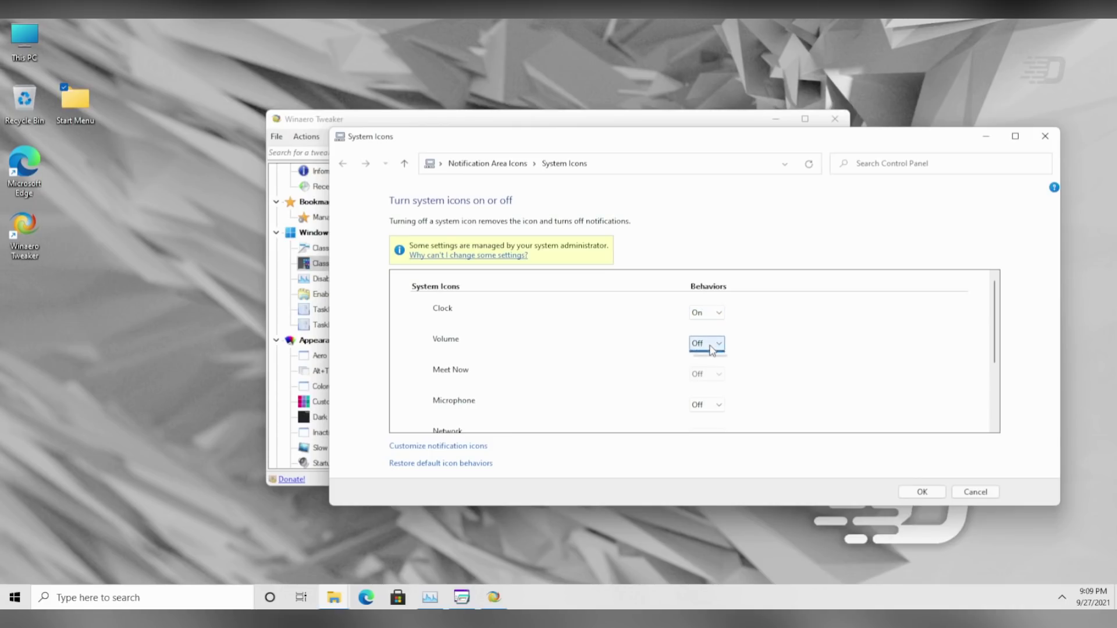
{"action": "left_click", "coordinate": [715, 362]}
{"action": "left_click", "coordinate": [714, 406]}
{"action": "left_click", "coordinate": [713, 427]}
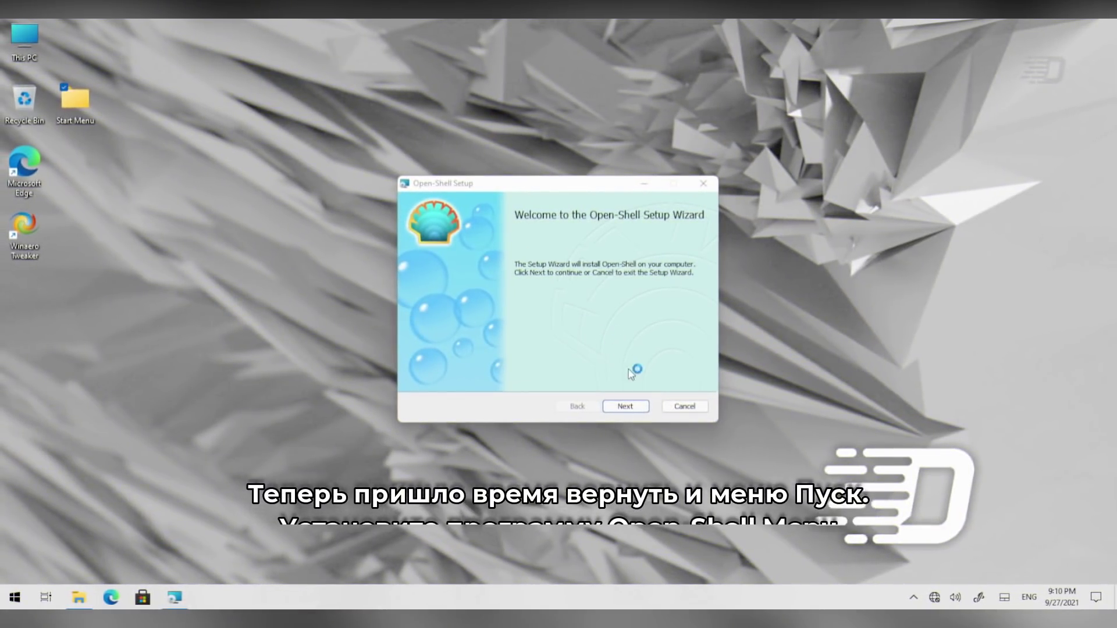
Begin the Open-Shell setup and accept the terms of its license agreement
{"action": "left_click", "coordinate": [627, 406]}
{"action": "left_click", "coordinate": [547, 377]}
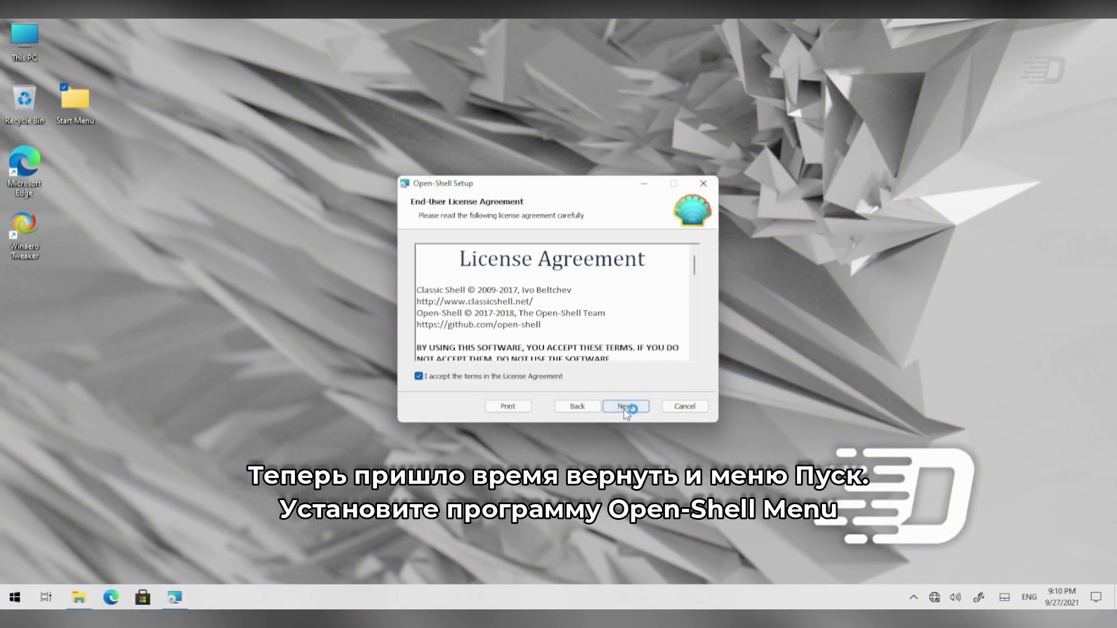
{"action": "left_click", "coordinate": [626, 407]}
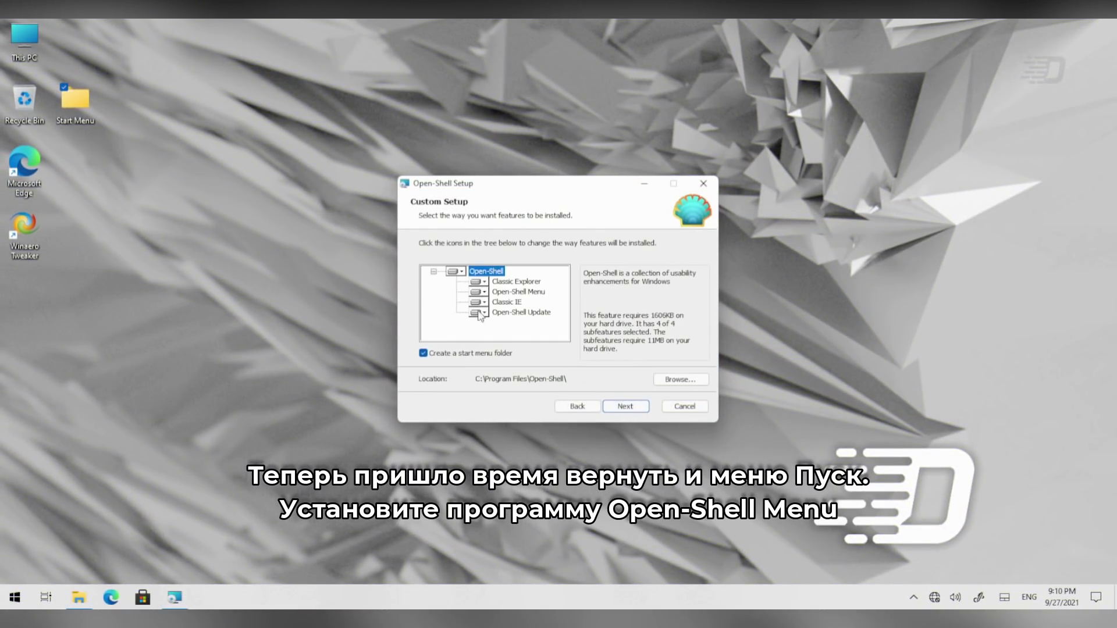
Exclude Classic Explorer and Open-Shell Update from the features to install and proceed with the setup
{"action": "left_click", "coordinate": [479, 314]}
{"action": "left_click", "coordinate": [501, 353]}
{"action": "left_click", "coordinate": [478, 282]}
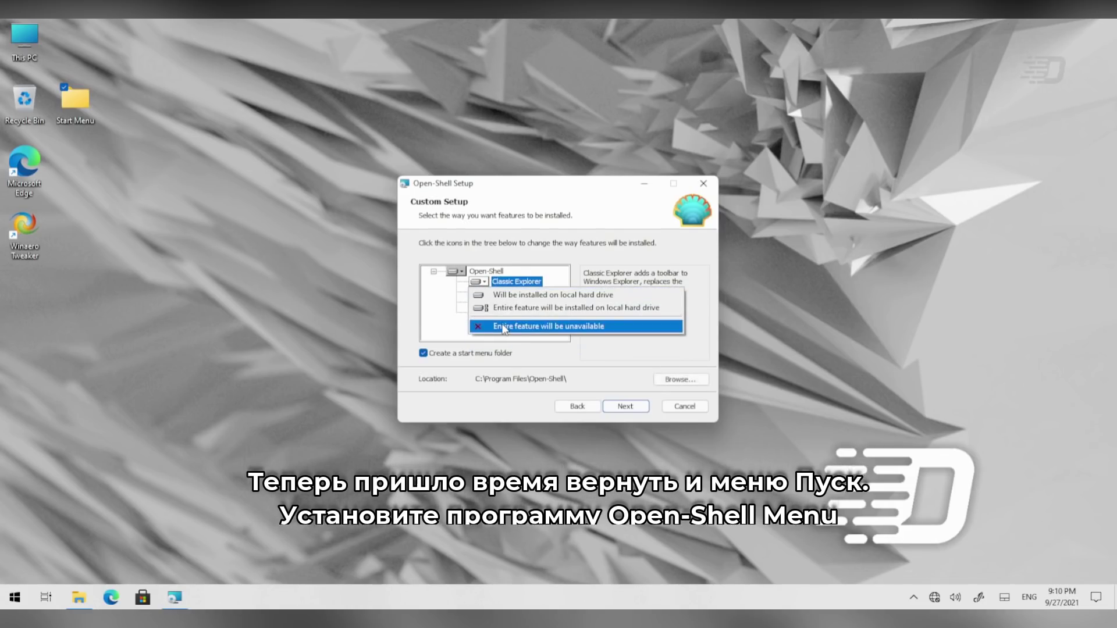
{"action": "left_click", "coordinate": [503, 329]}
{"action": "left_click", "coordinate": [479, 313]}
{"action": "left_click", "coordinate": [502, 357]}
{"action": "left_click", "coordinate": [617, 407]}
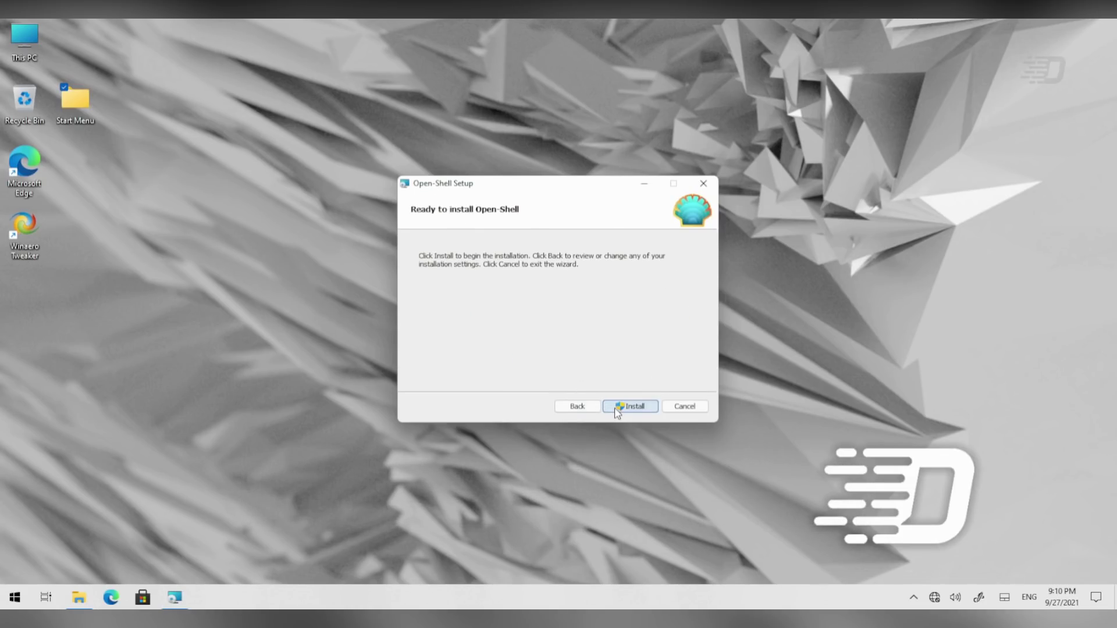
Install Open-Shell and finish the setup wizard
{"action": "left_click", "coordinate": [618, 407]}
{"action": "left_click", "coordinate": [542, 419]}
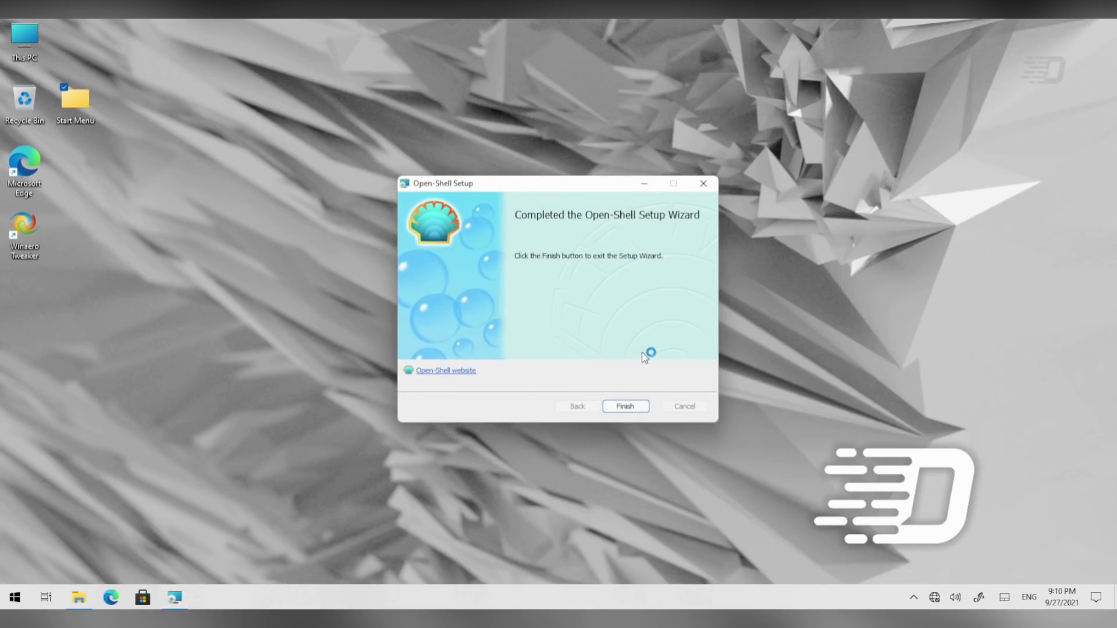
{"action": "left_click", "coordinate": [624, 406]}
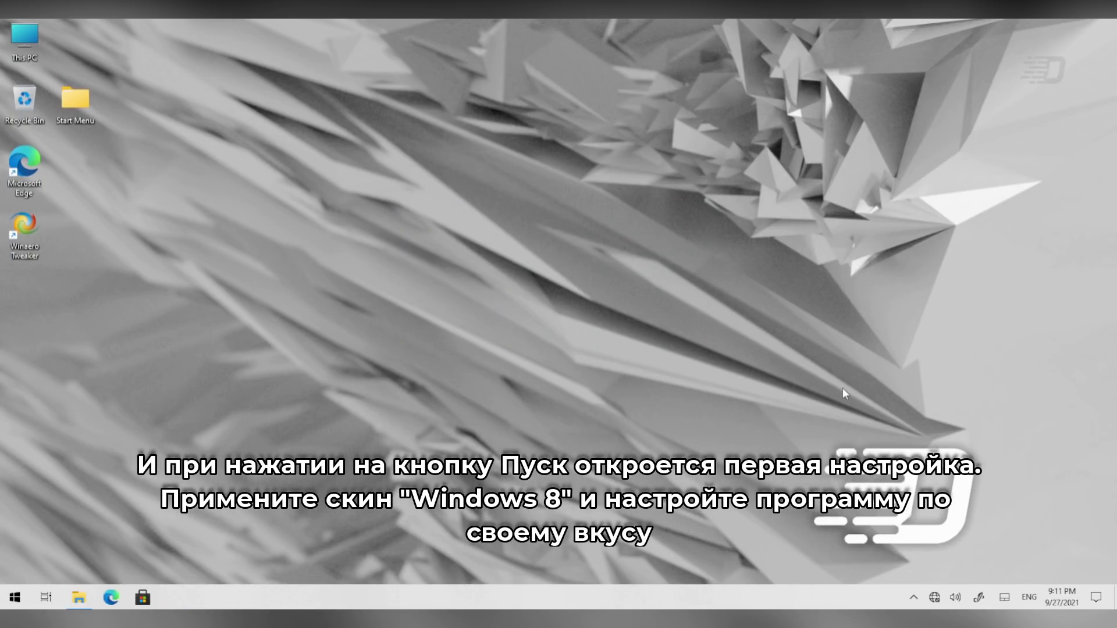
Open the Open-Shell Menu settings, show all settings and set the skin to Windows 8
{"action": "left_click", "coordinate": [16, 598]}
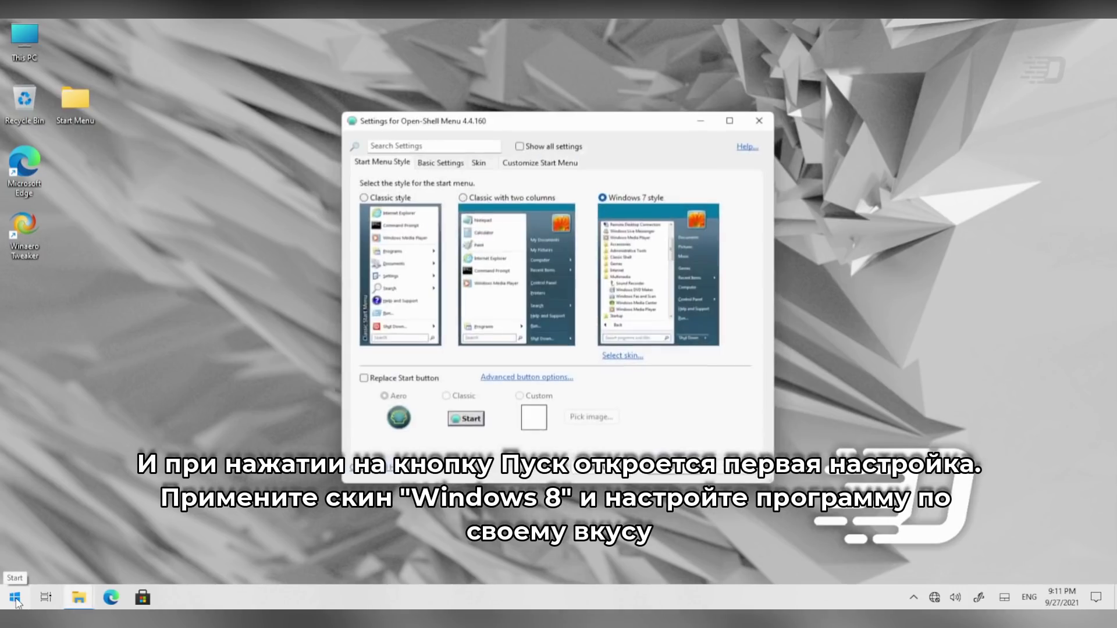
{"action": "left_click", "coordinate": [519, 145]}
{"action": "left_click", "coordinate": [742, 174]}
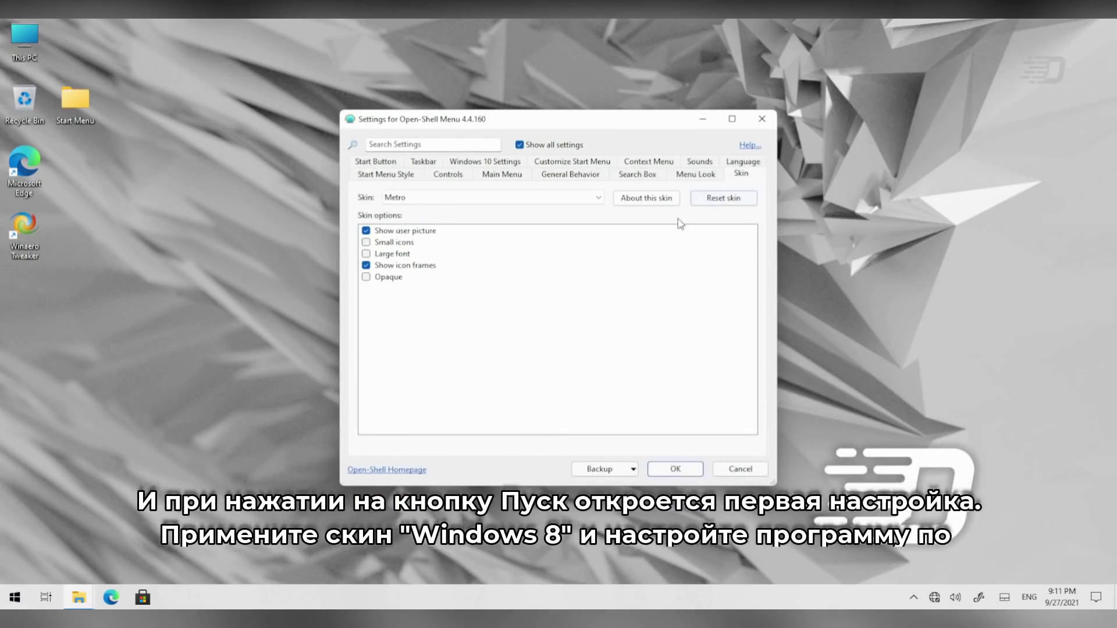
{"action": "left_click", "coordinate": [492, 198]}
{"action": "left_click", "coordinate": [496, 258]}
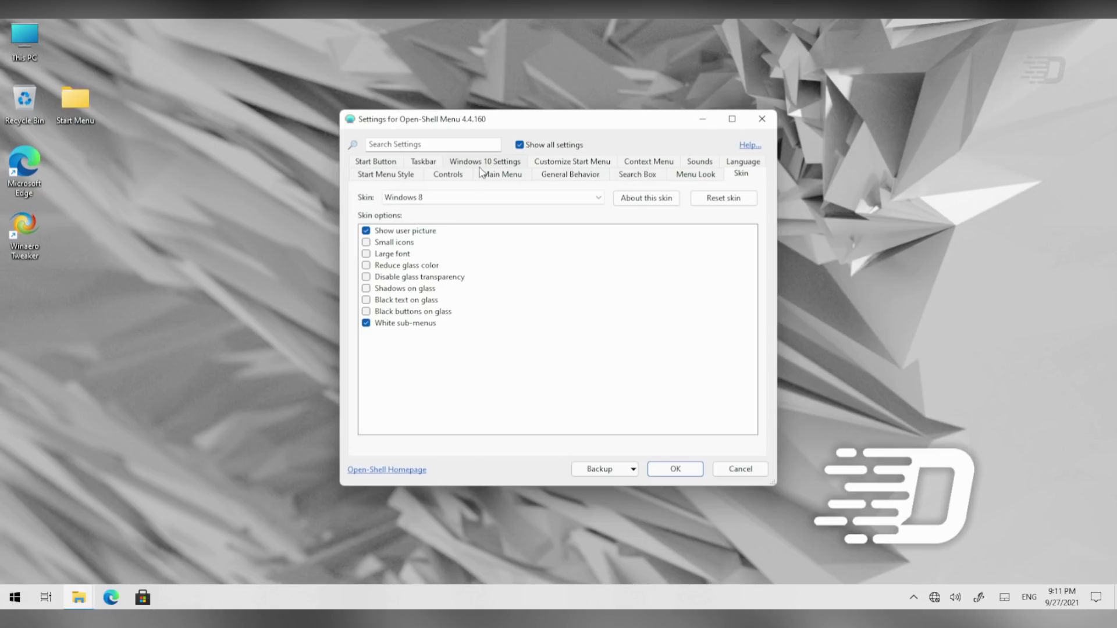
Enable taskbar customization and set the taskbar color to 000000
{"action": "left_click", "coordinate": [401, 178]}
{"action": "left_click", "coordinate": [382, 165]}
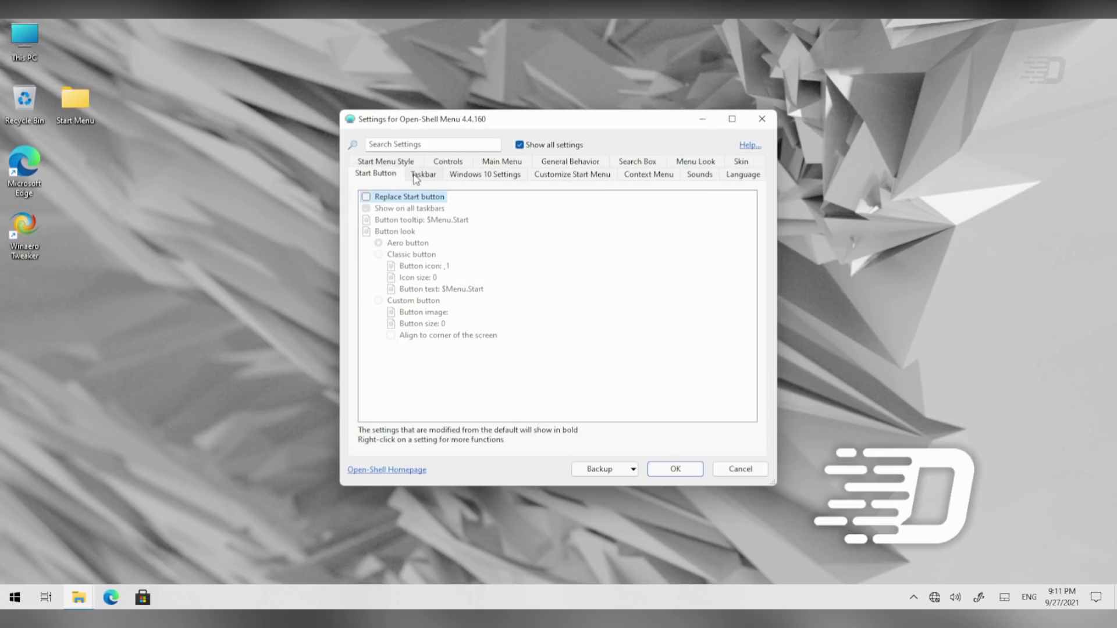
{"action": "left_click", "coordinate": [423, 174]}
{"action": "left_click", "coordinate": [366, 197]}
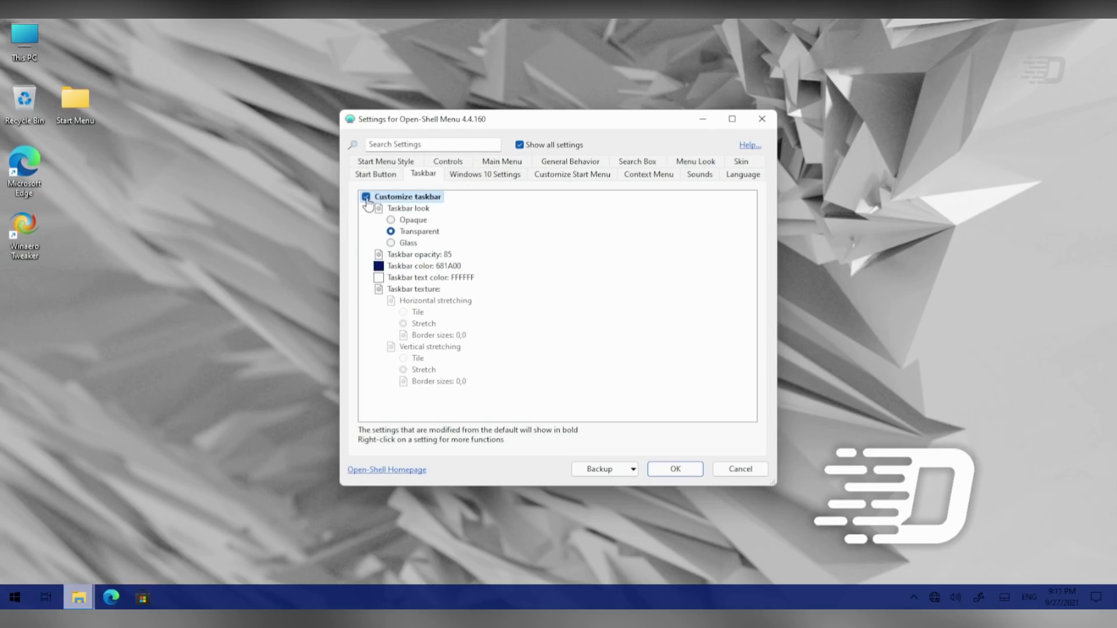
{"action": "left_click", "coordinate": [406, 268]}
{"action": "type", "text": "f"}
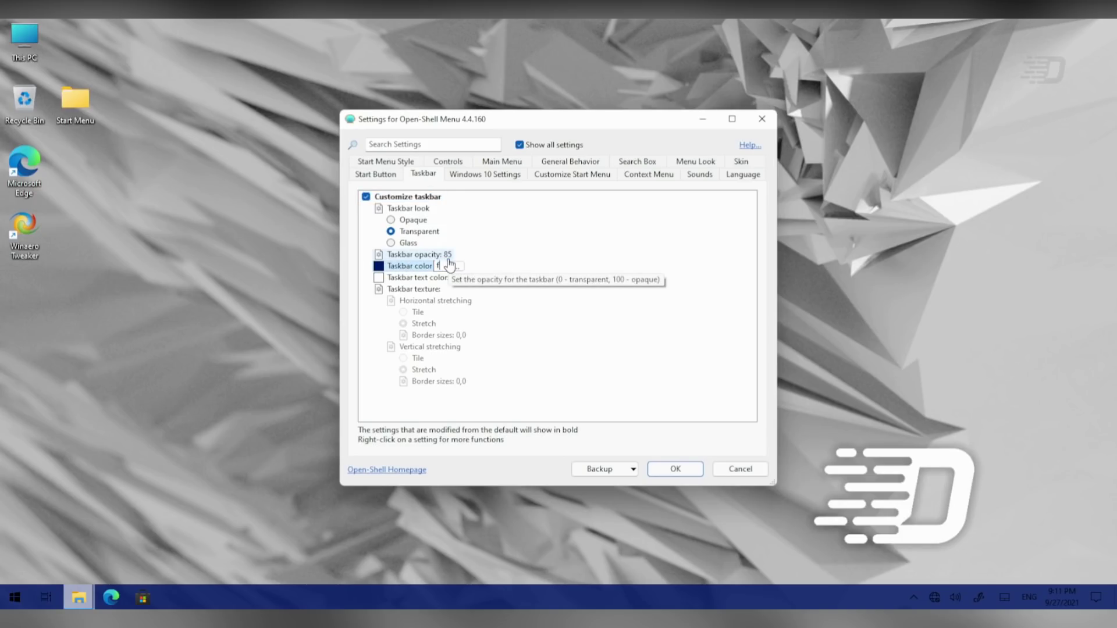
{"action": "type", "text": "000"}
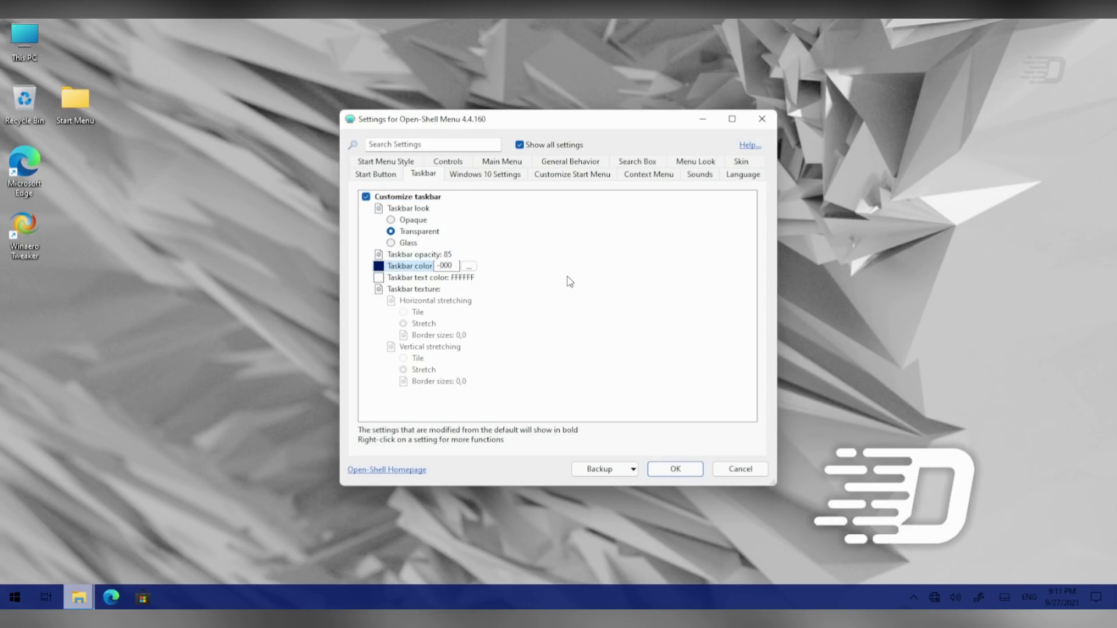
{"action": "key", "text": "Return"}
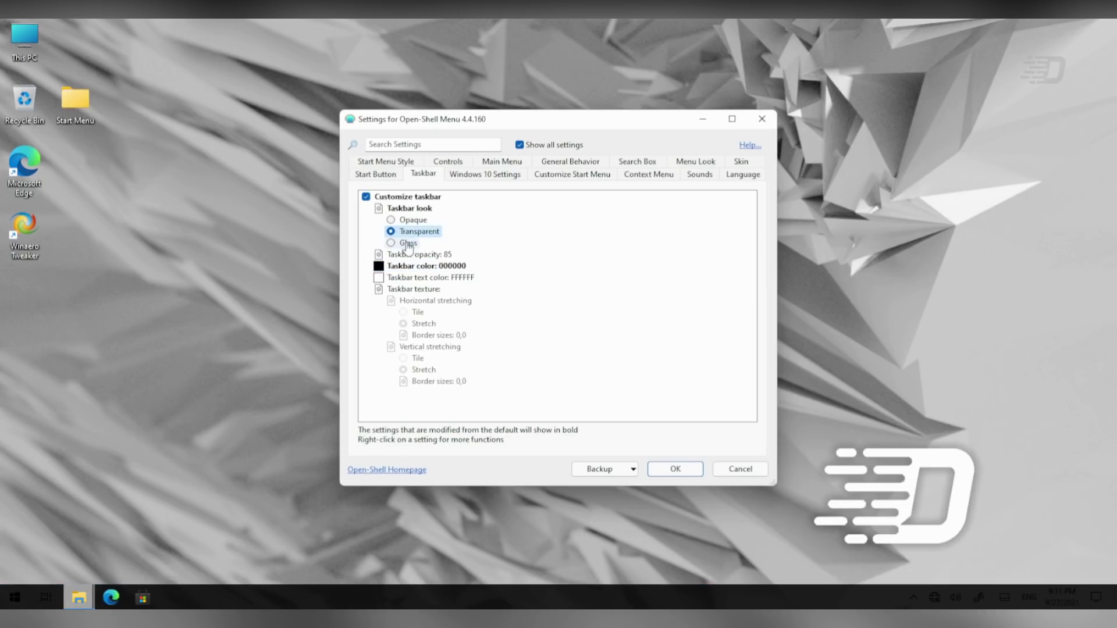
Try a taskbar opacity of 50 and the Glass look, and restore the Transparent look with opacity 85
{"action": "double_click", "coordinate": [448, 255]}
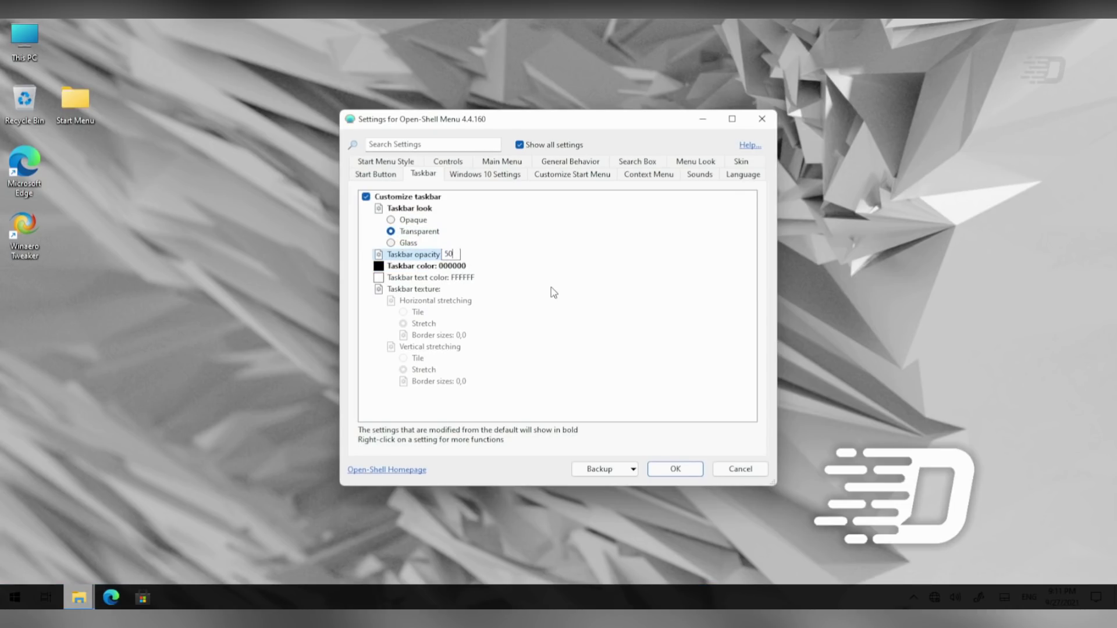
{"action": "left_click", "coordinate": [407, 243]}
{"action": "left_click", "coordinate": [412, 232]}
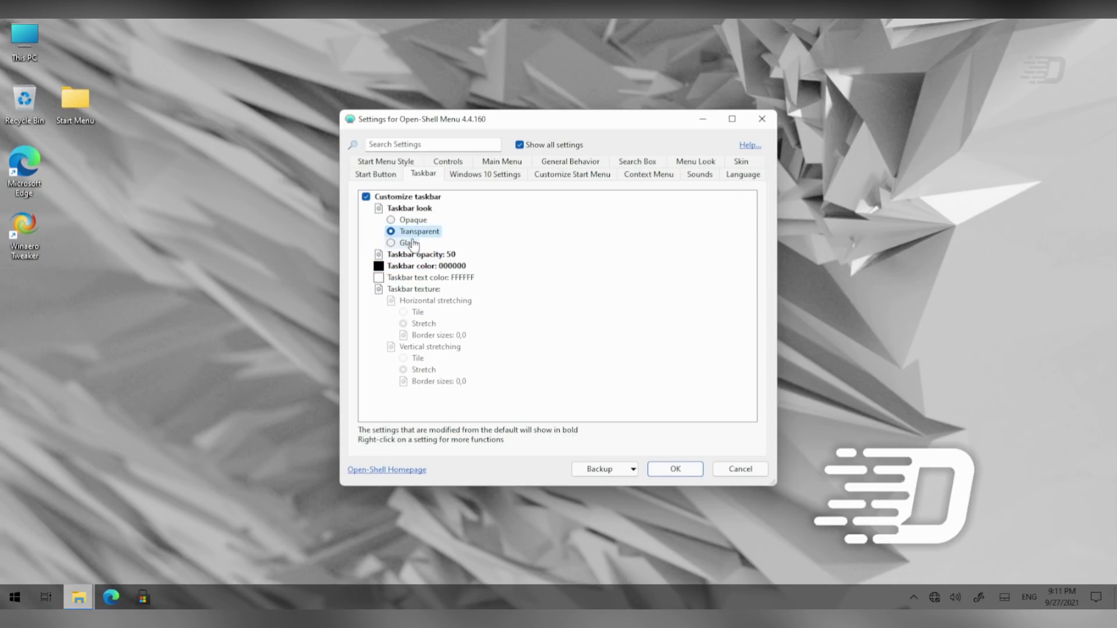
{"action": "double_click", "coordinate": [453, 256]}
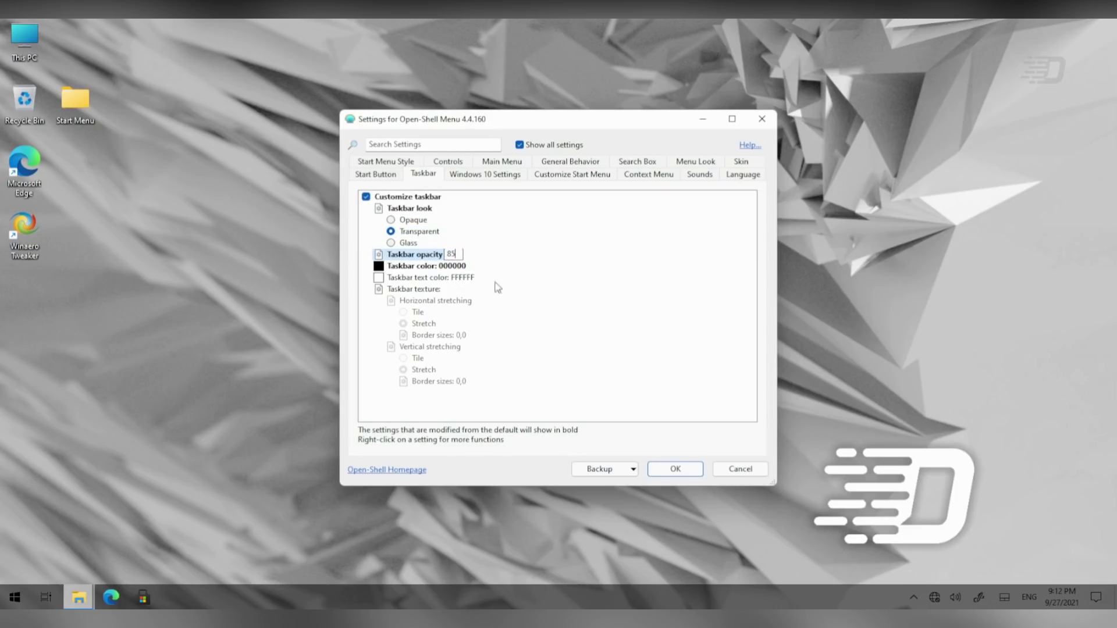
{"action": "double_click", "coordinate": [409, 267]}
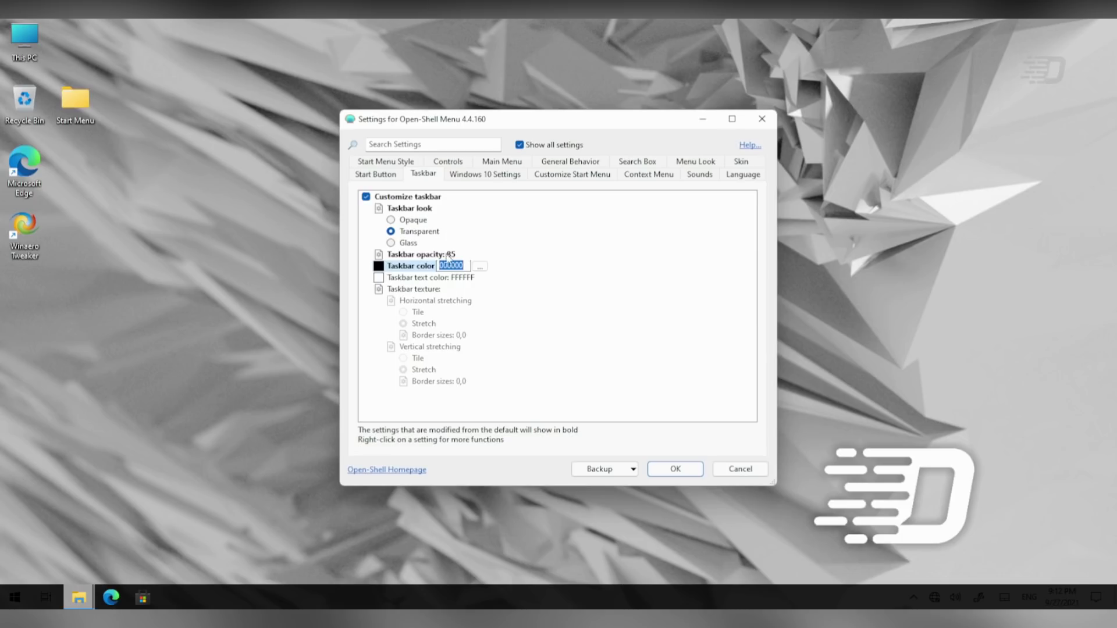
Examine the Start Menu Style, Main Menu and General Behavior settings
{"action": "left_click", "coordinate": [393, 164]}
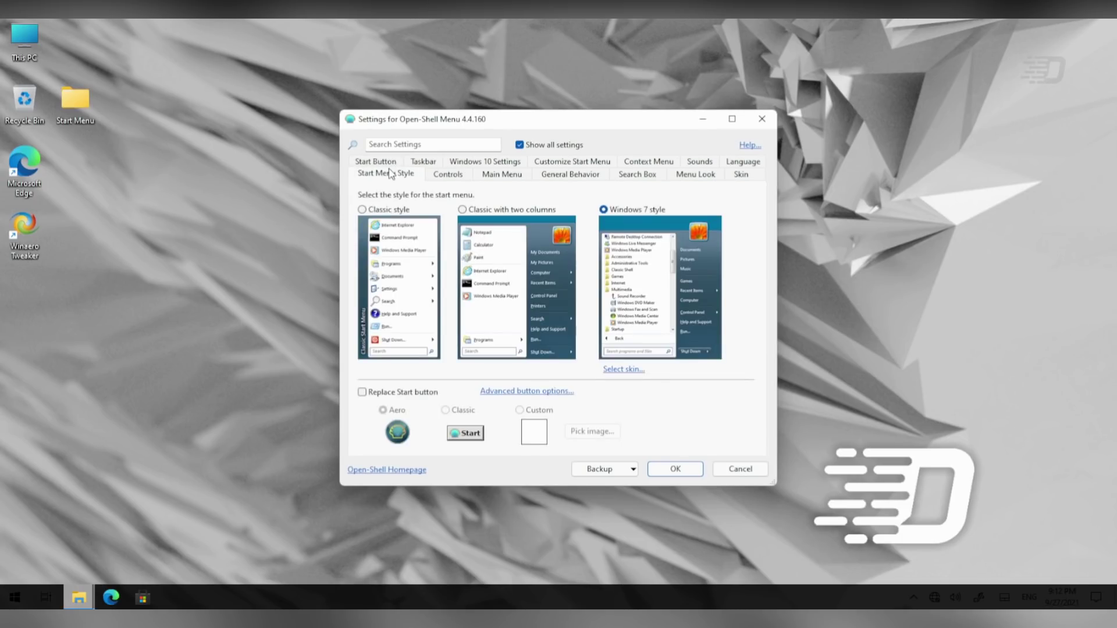
{"action": "left_click", "coordinate": [479, 175]}
{"action": "left_click_drag", "start_coordinate": [754, 216], "coordinate": [747, 391]}
{"action": "left_click", "coordinate": [574, 179]}
{"action": "scroll", "coordinate": [746, 246], "scroll_direction": "down", "scroll_amount": 2}
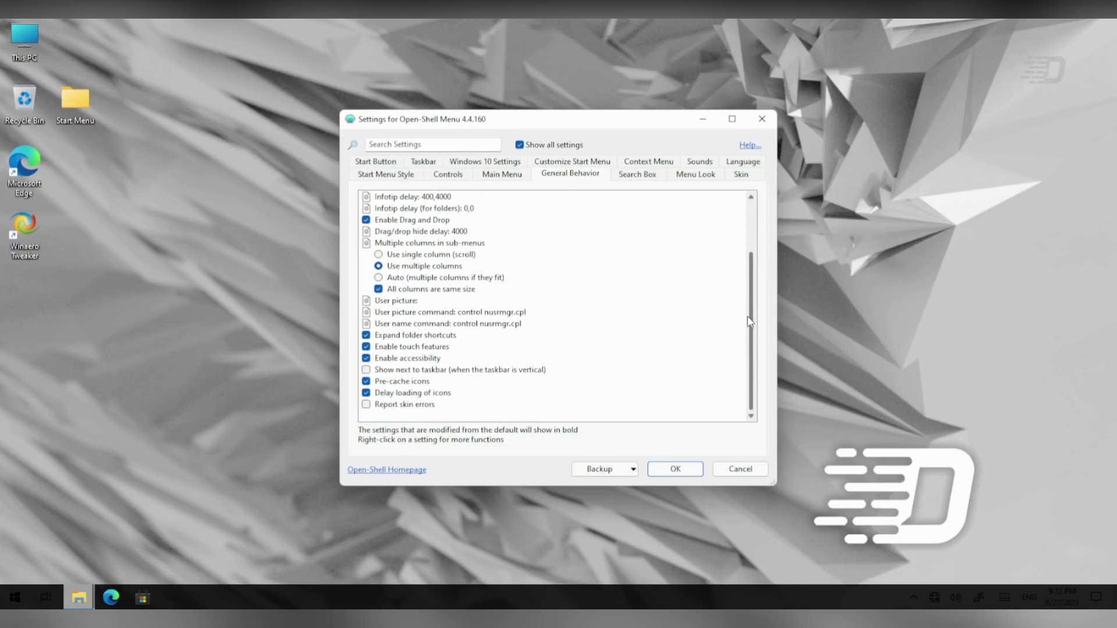
{"action": "scroll", "coordinate": [746, 246], "scroll_direction": "up", "scroll_amount": 2}
Override the menu glass color with 000000 in the Menu Look settings and apply the Open-Shell configuration
{"action": "left_click", "coordinate": [694, 176]}
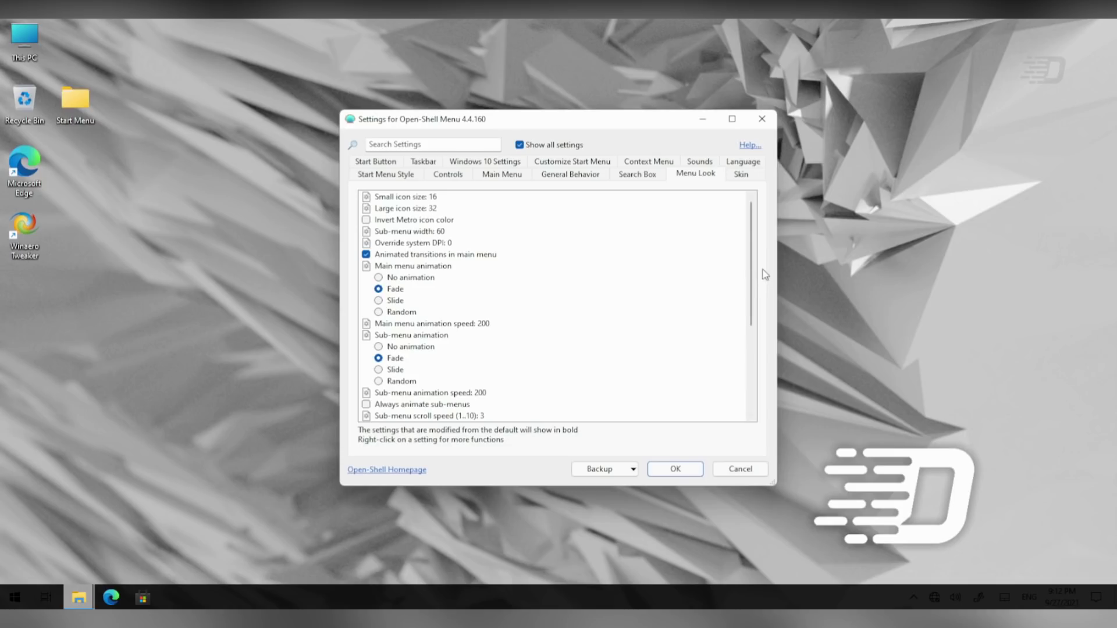
{"action": "left_click_drag", "start_coordinate": [752, 274], "coordinate": [747, 365]}
{"action": "left_click", "coordinate": [366, 381]}
{"action": "left_click", "coordinate": [472, 393]}
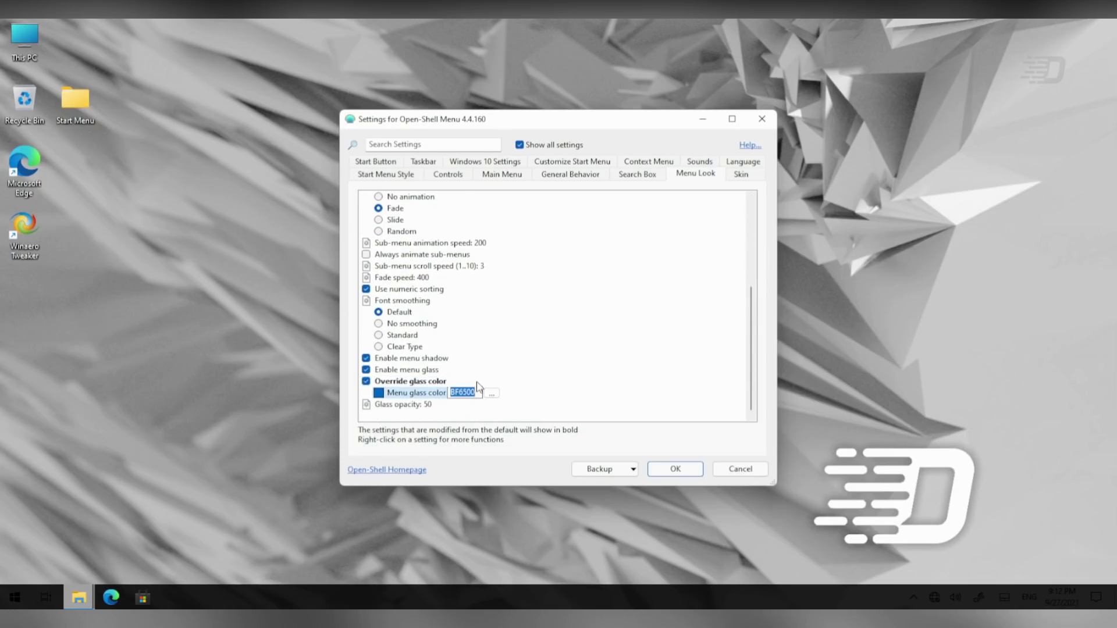
{"action": "type", "text": "000000"}
{"action": "left_click", "coordinate": [448, 382]}
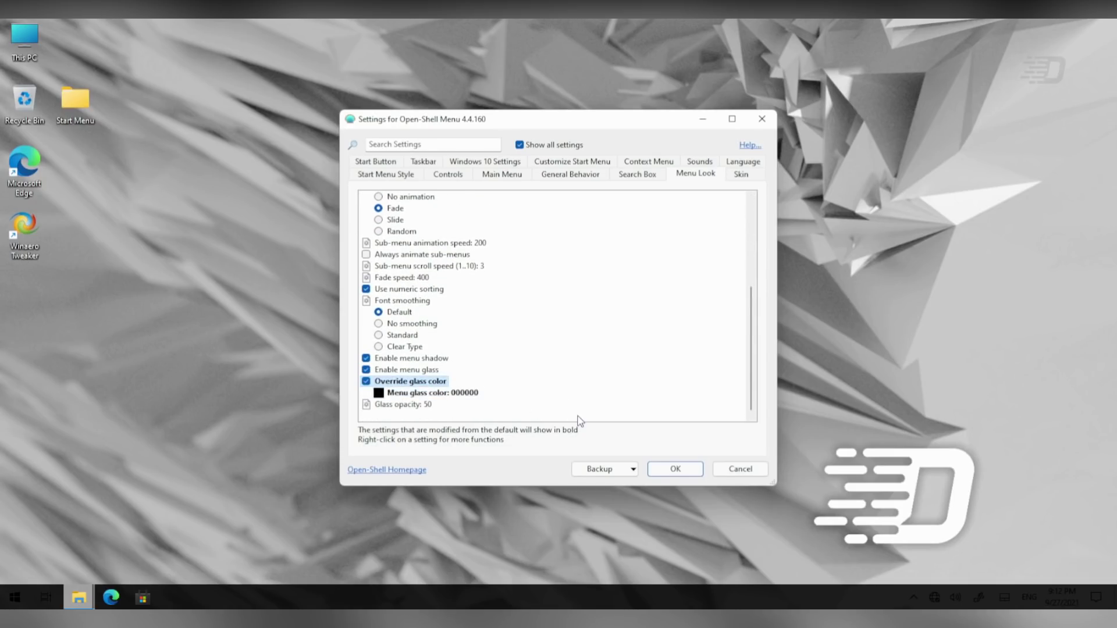
{"action": "left_click", "coordinate": [673, 473]}
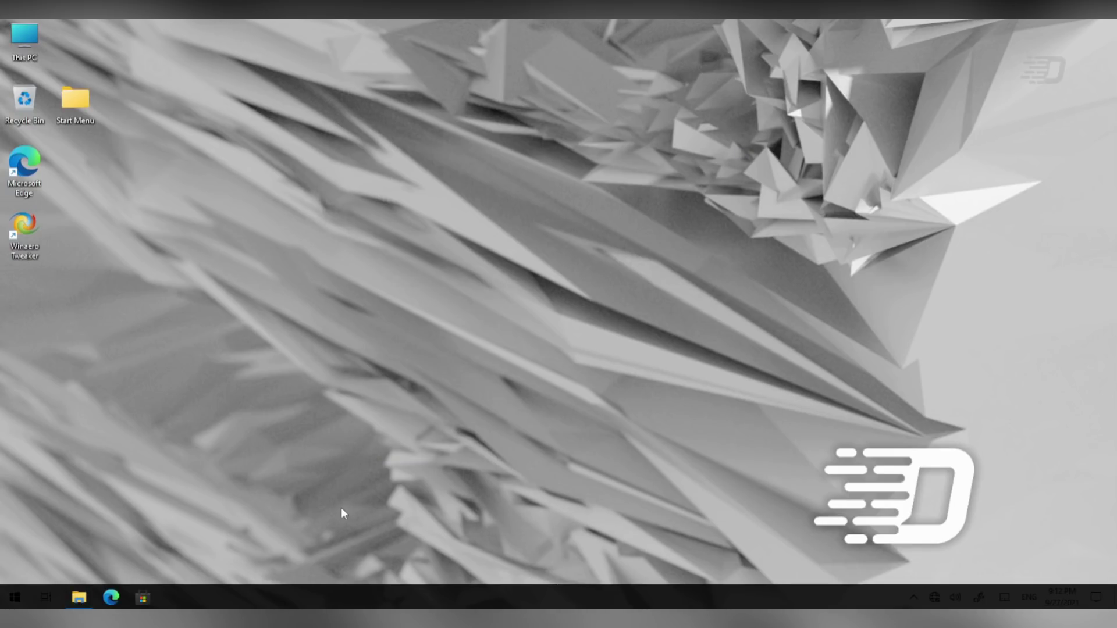
Set the Windows color mode to Dark in the Personalization color settings and close Settings
{"action": "right_click", "coordinate": [342, 510]}
{"action": "left_click", "coordinate": [377, 471]}
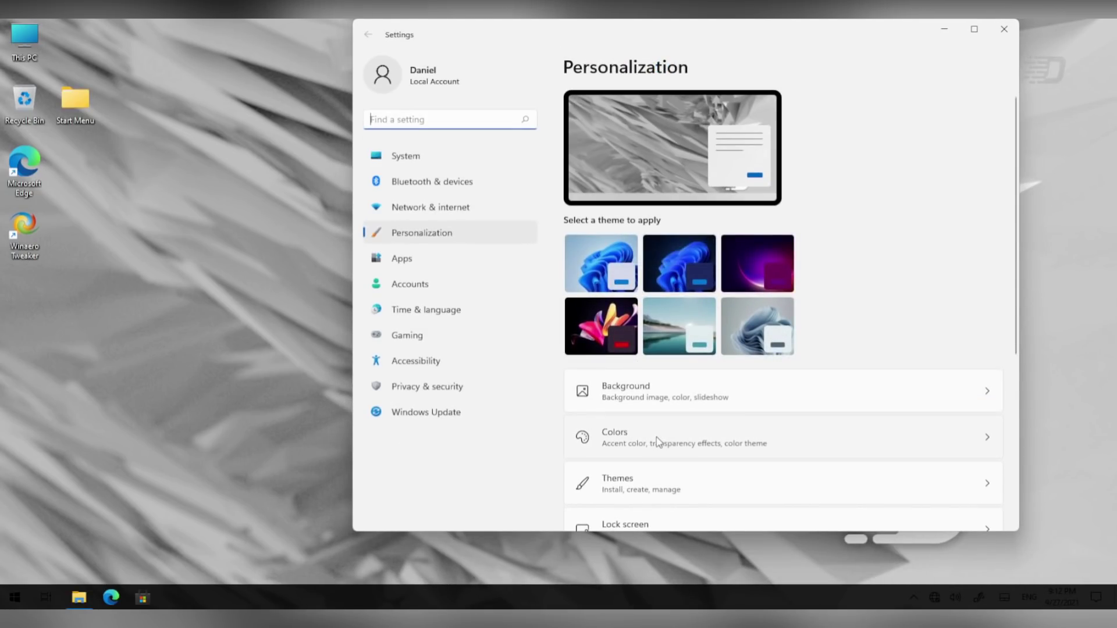
{"action": "left_click", "coordinate": [698, 437]}
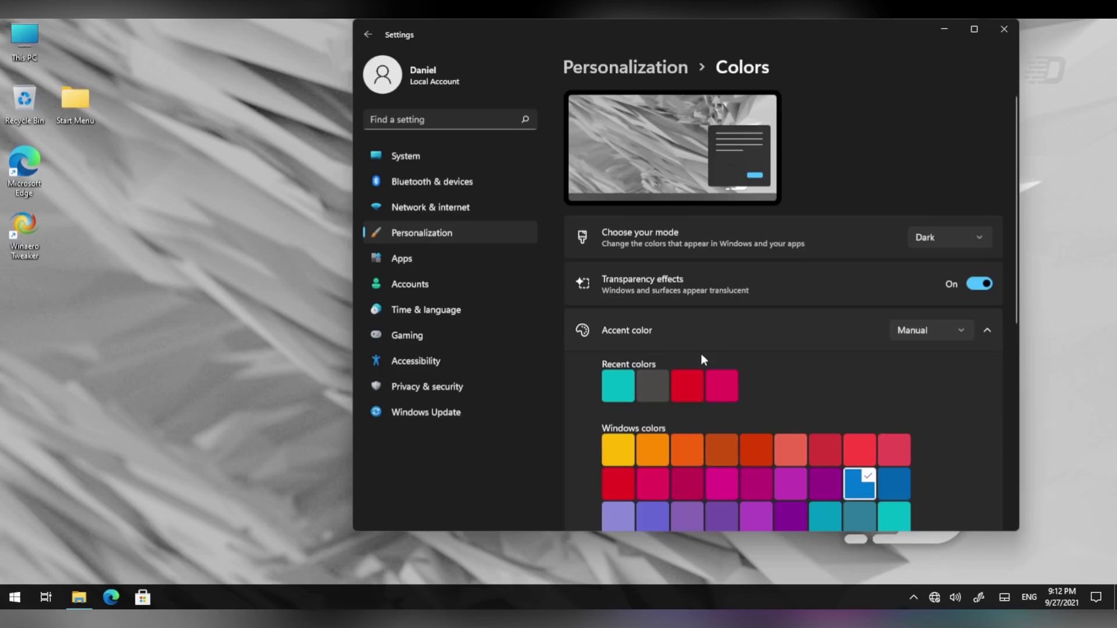
{"action": "left_click", "coordinate": [1004, 28]}
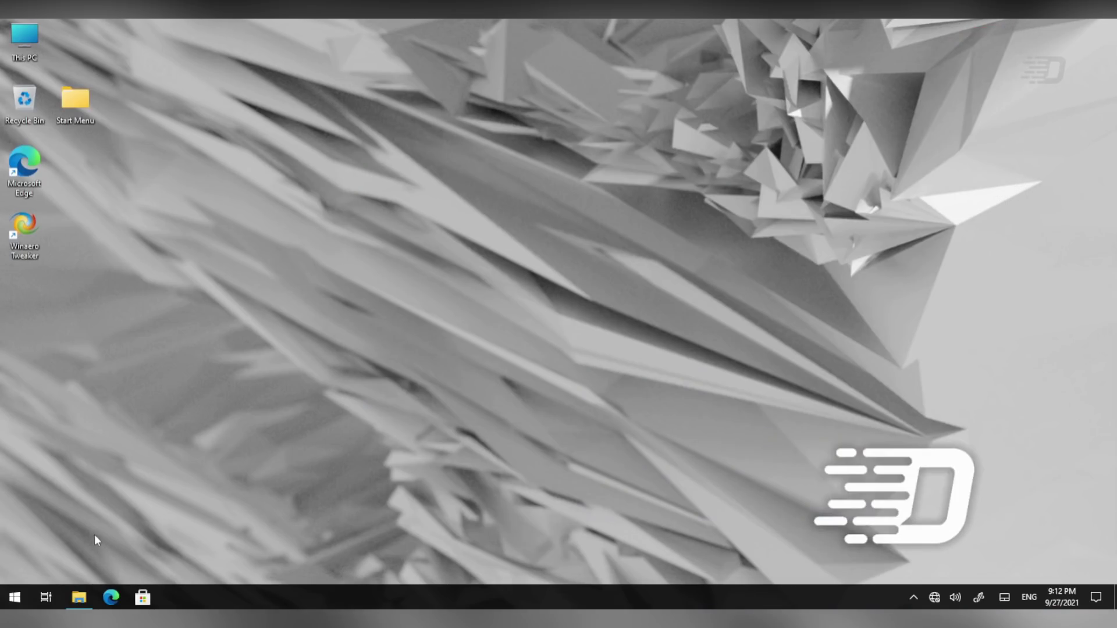
View the User Accounts page from the Start menu, close it, and display the All Programs list
{"action": "left_click", "coordinate": [11, 604]}
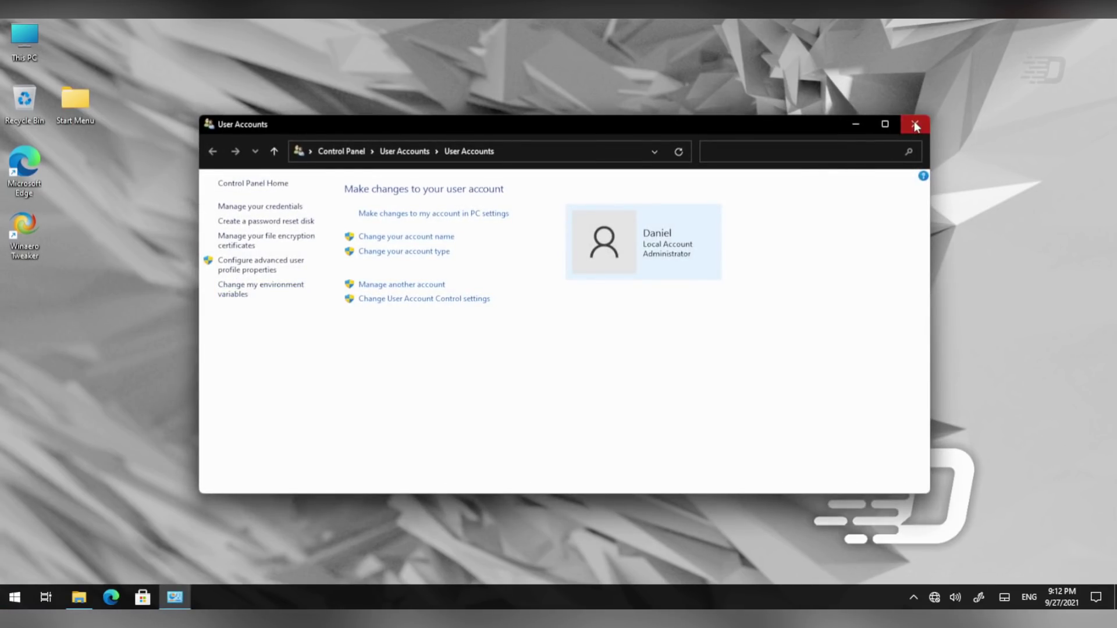
{"action": "left_click", "coordinate": [913, 122]}
{"action": "left_click", "coordinate": [15, 598]}
{"action": "left_click", "coordinate": [38, 543]}
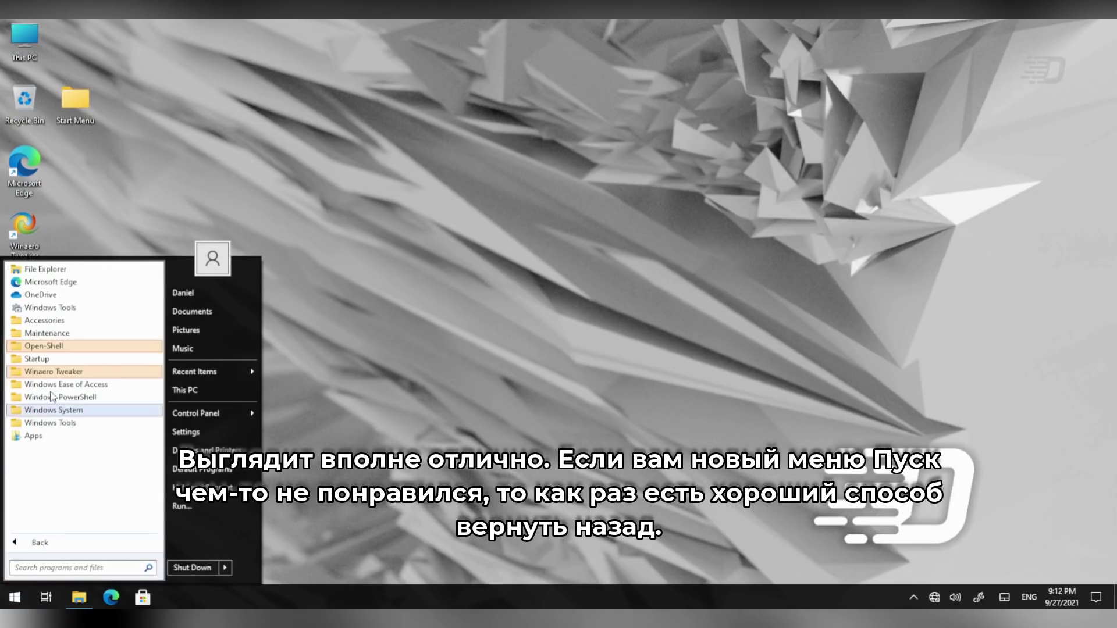
Expand the Windows Tools, Windows PowerShell and Windows System folders in the program list
{"action": "left_click", "coordinate": [50, 425]}
{"action": "scroll", "coordinate": [51, 375], "scroll_direction": "down", "scroll_amount": 1}
{"action": "scroll", "coordinate": [55, 386], "scroll_direction": "up", "scroll_amount": 4}
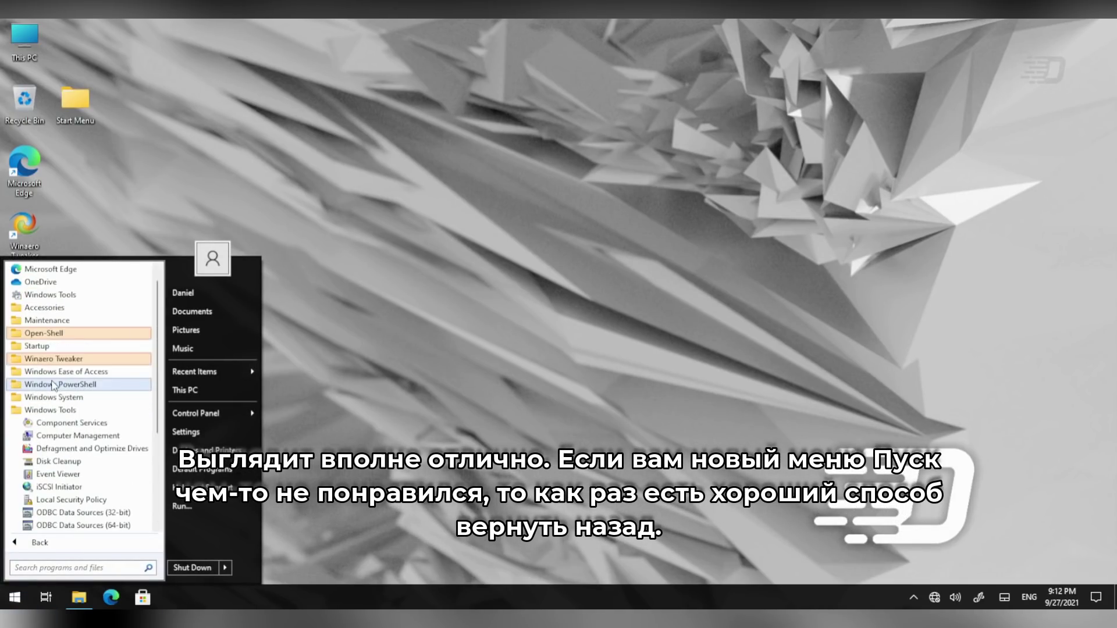
{"action": "left_click", "coordinate": [53, 385]}
{"action": "left_click", "coordinate": [54, 448]}
{"action": "scroll", "coordinate": [58, 433], "scroll_direction": "down", "scroll_amount": 2}
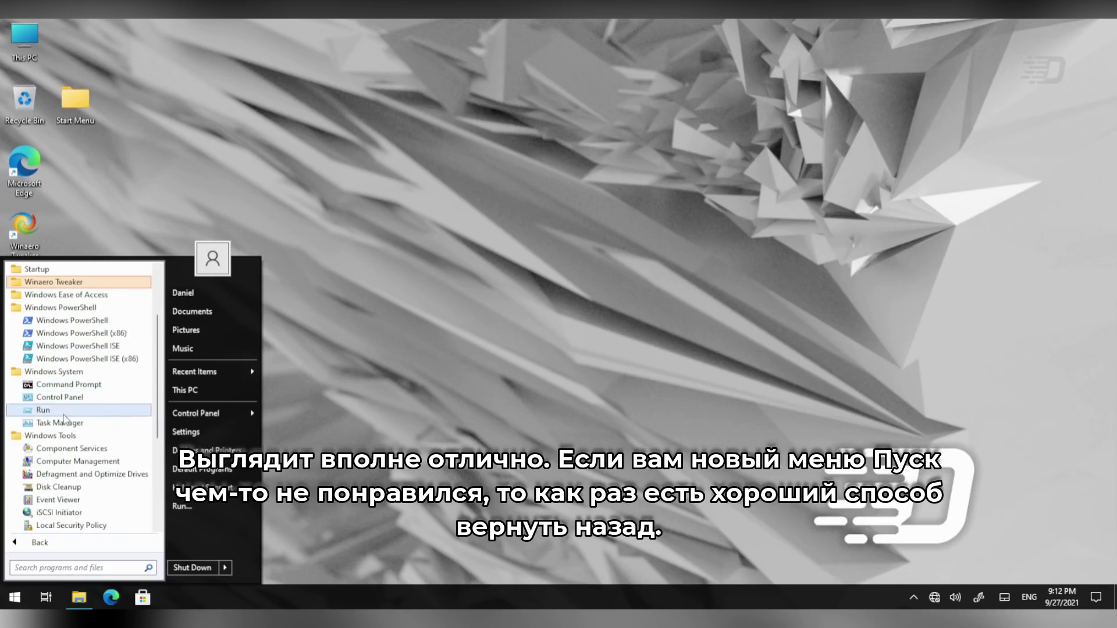
{"action": "scroll", "coordinate": [64, 415], "scroll_direction": "up", "scroll_amount": 3}
Expand the Windows Ease of Access, Winaero Tweaker, Startup, Open-Shell, Maintenance, Accessories and System Tools folders
{"action": "left_click", "coordinate": [72, 385]}
{"action": "left_click", "coordinate": [71, 371]}
{"action": "left_click", "coordinate": [70, 359]}
{"action": "left_click", "coordinate": [72, 346]}
{"action": "left_click", "coordinate": [74, 334]}
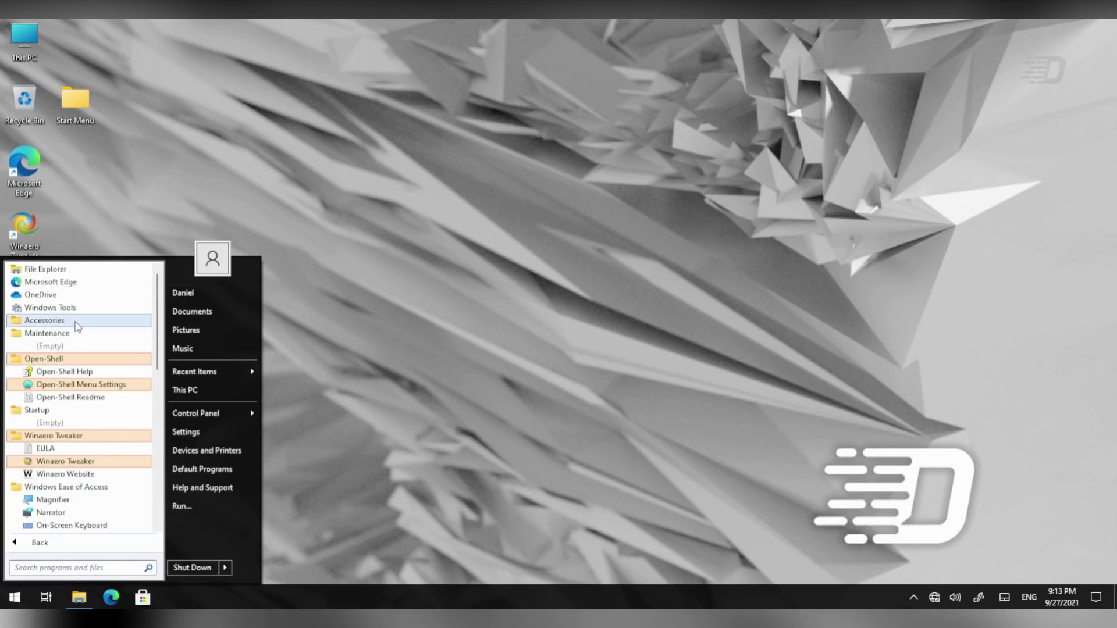
{"action": "left_click", "coordinate": [75, 321]}
{"action": "left_click", "coordinate": [59, 410]}
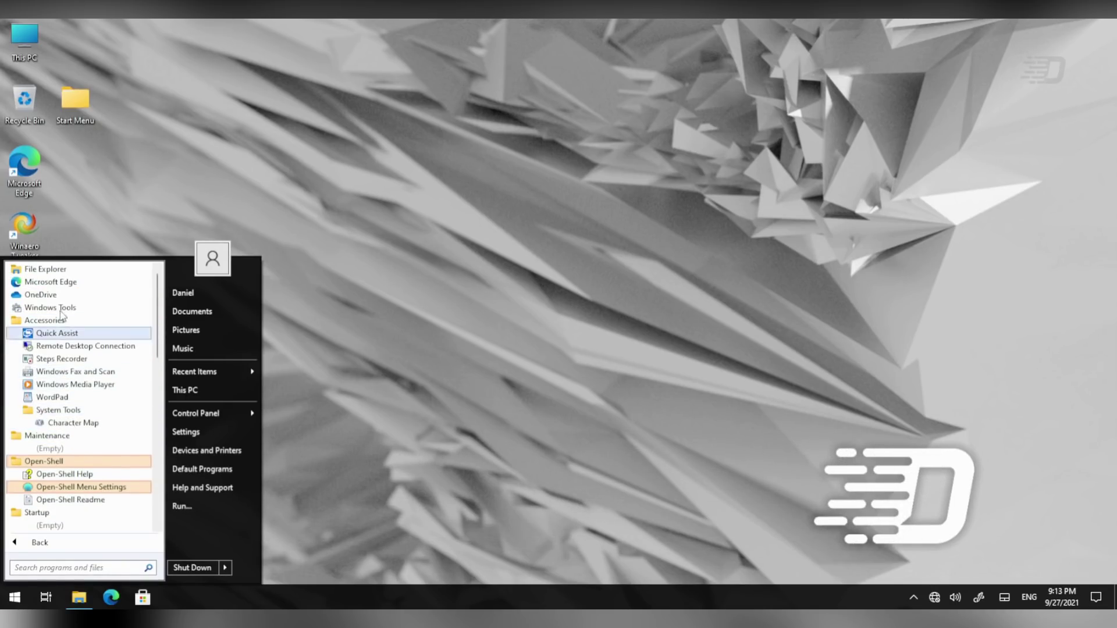
Expand the Apps folder and look through its entries in the program list
{"action": "scroll", "coordinate": [58, 407], "scroll_direction": "down", "scroll_amount": 15}
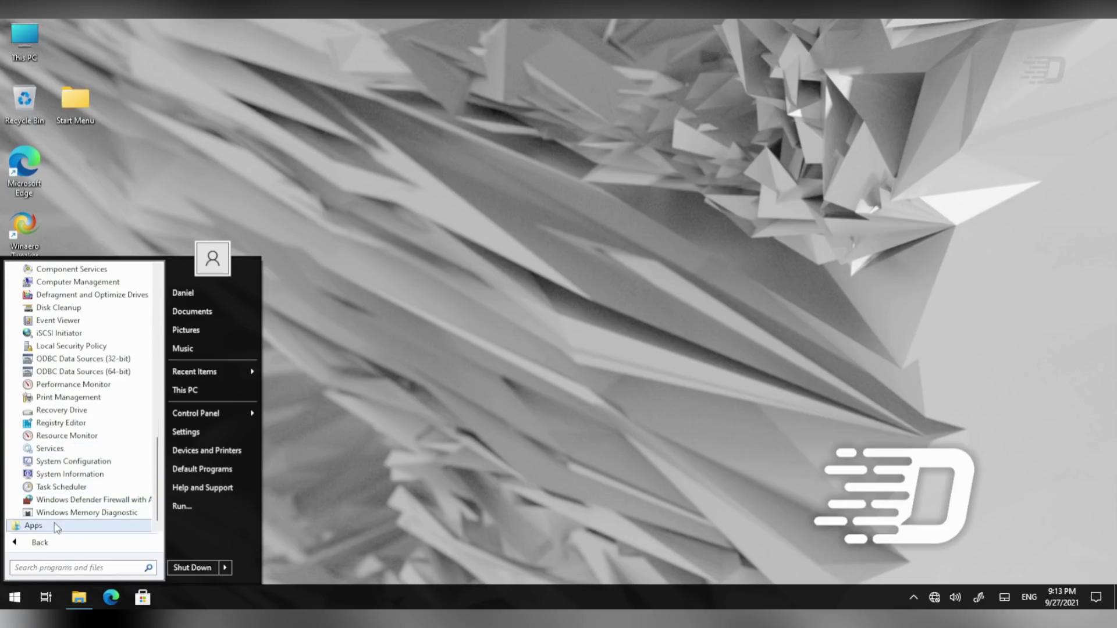
{"action": "scroll", "coordinate": [57, 425], "scroll_direction": "down", "scroll_amount": 5}
{"action": "scroll", "coordinate": [56, 457], "scroll_direction": "up", "scroll_amount": 8}
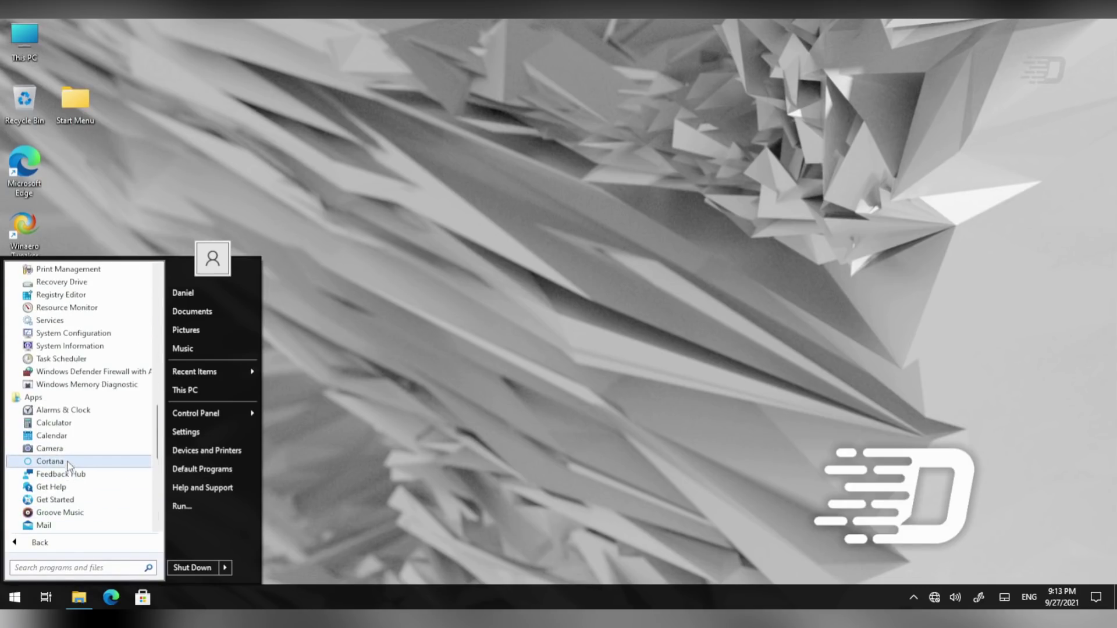
{"action": "scroll", "coordinate": [64, 442], "scroll_direction": "down", "scroll_amount": 8}
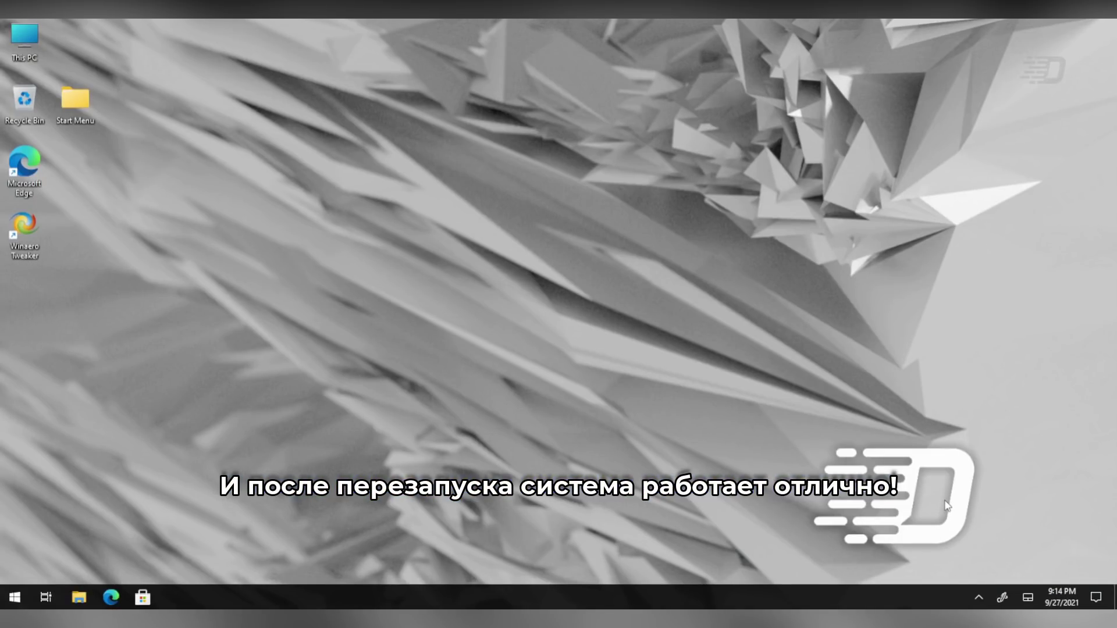
Check the Start menu after the restart, launch Notepad from it, and close Notepad
{"action": "left_click", "coordinate": [13, 598]}
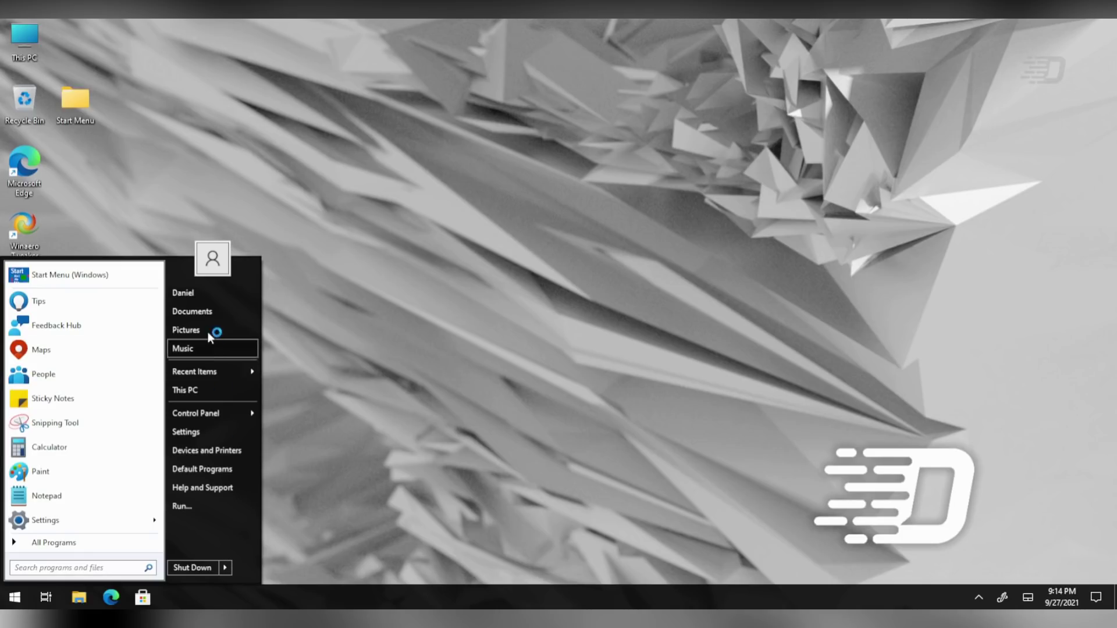
{"action": "key", "text": "Escape"}
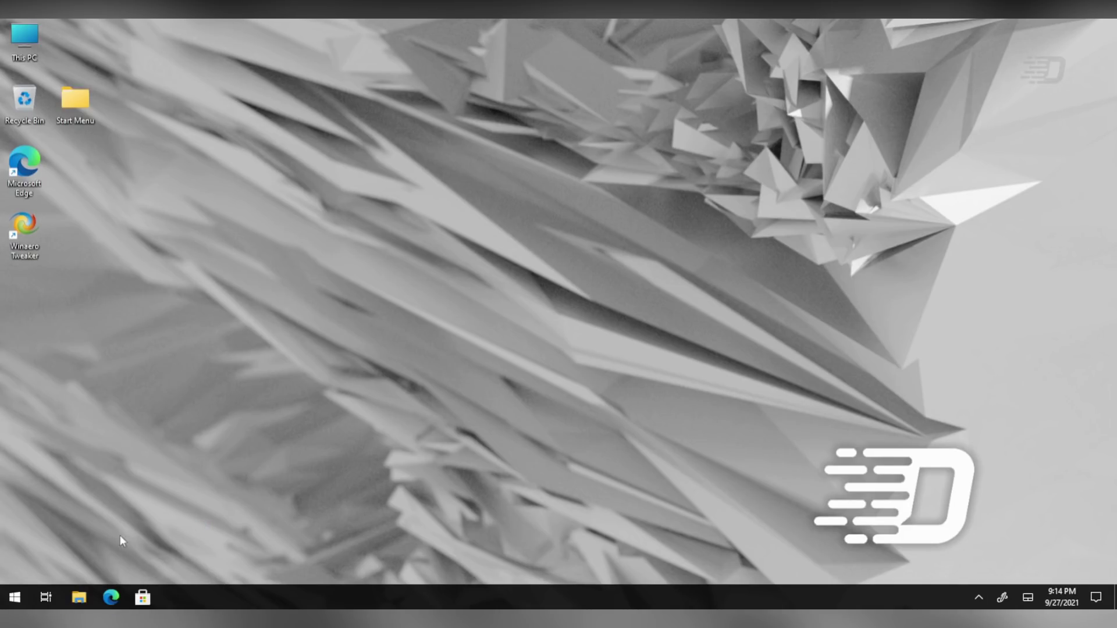
{"action": "left_click", "coordinate": [15, 597]}
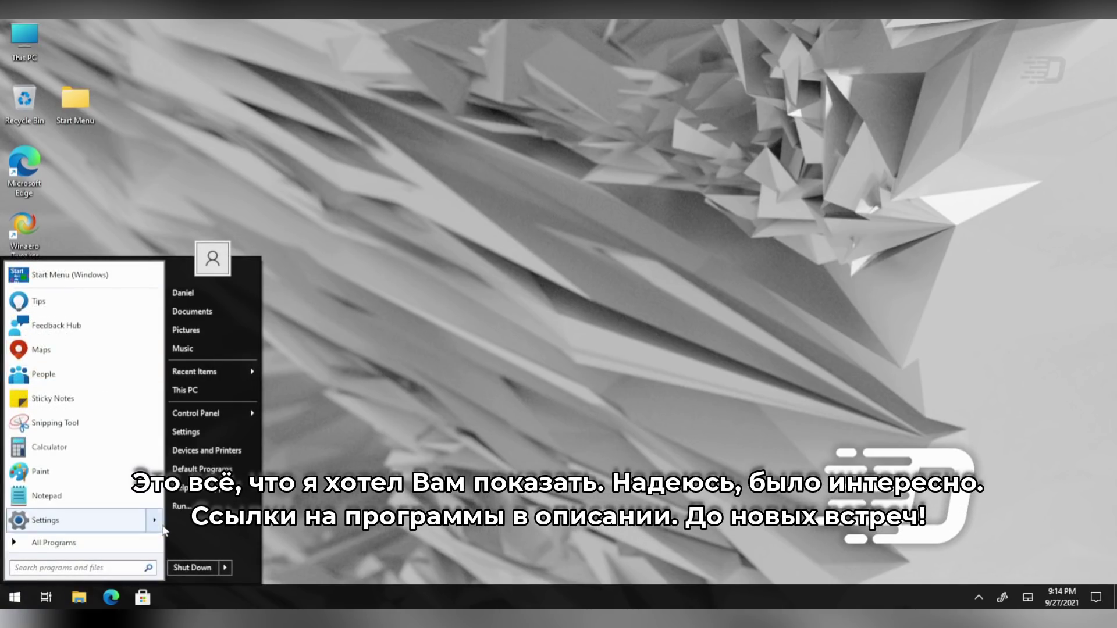
{"action": "mouse_move", "coordinate": [156, 525]}
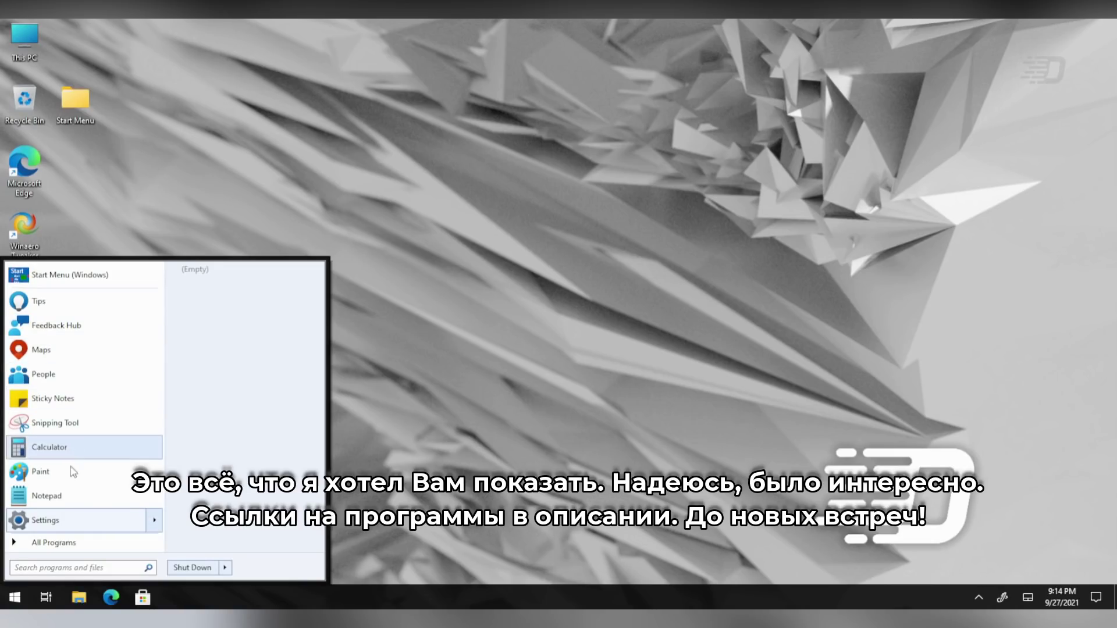
{"action": "left_click", "coordinate": [68, 489]}
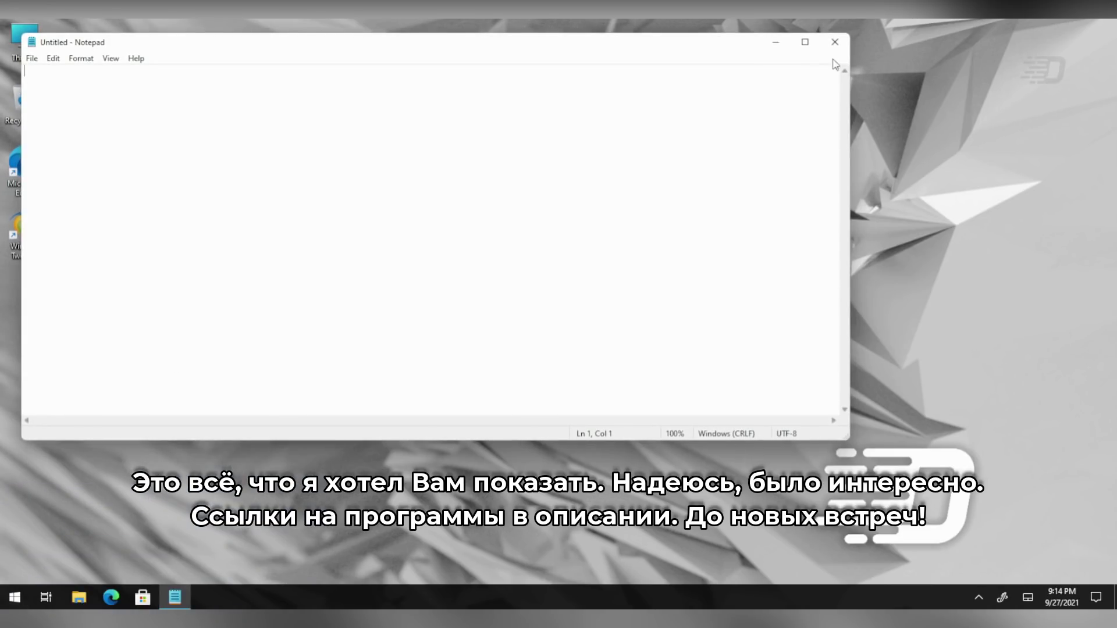
{"action": "left_click", "coordinate": [835, 42]}
Reopen the Start menu and show its expanded list of Control Panel items
{"action": "key", "text": "super"}
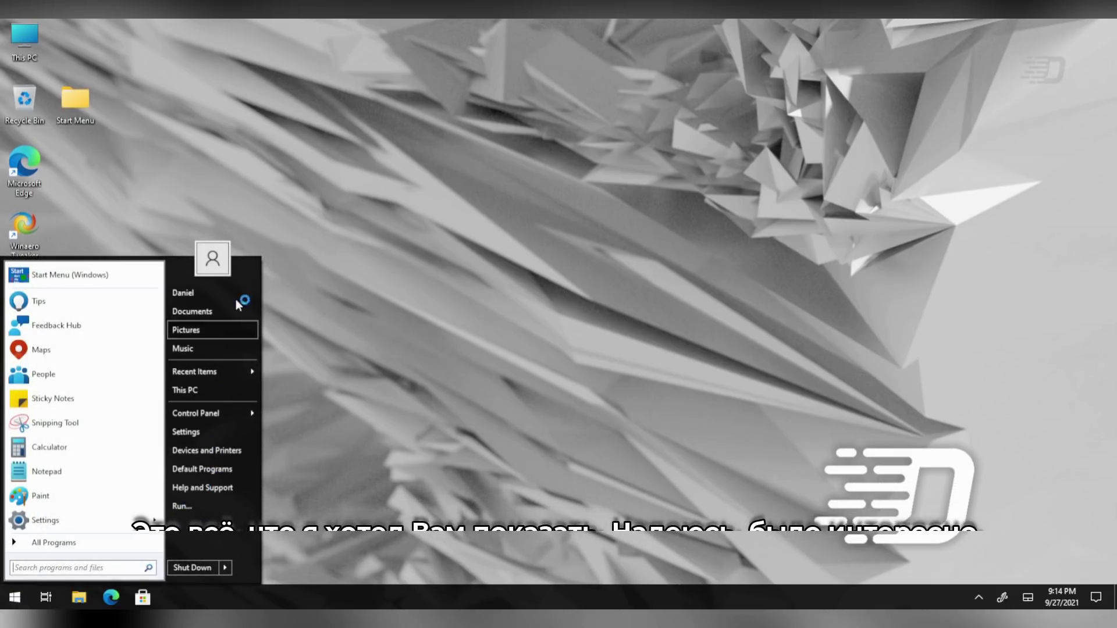
{"action": "mouse_move", "coordinate": [213, 414]}
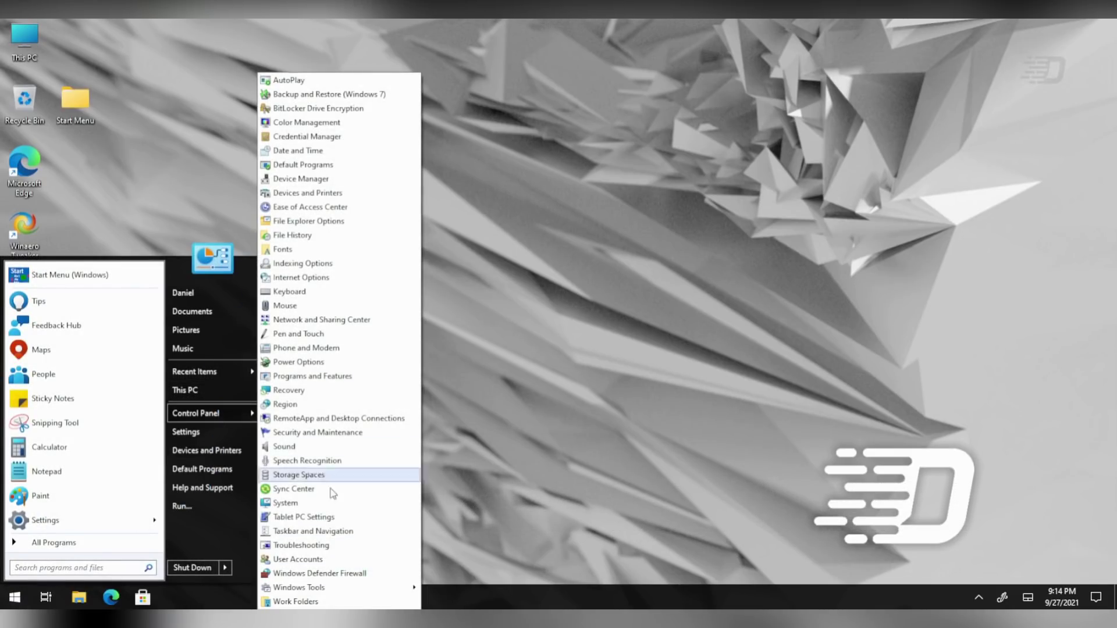